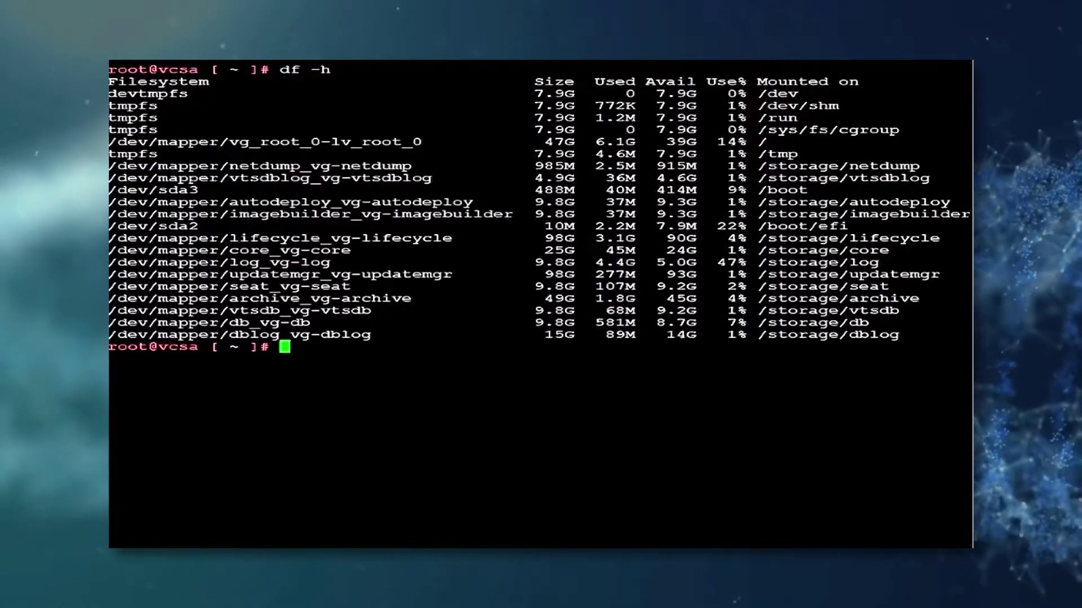
Back up server.xml as server.xml.bak.
right_click(335, 368)
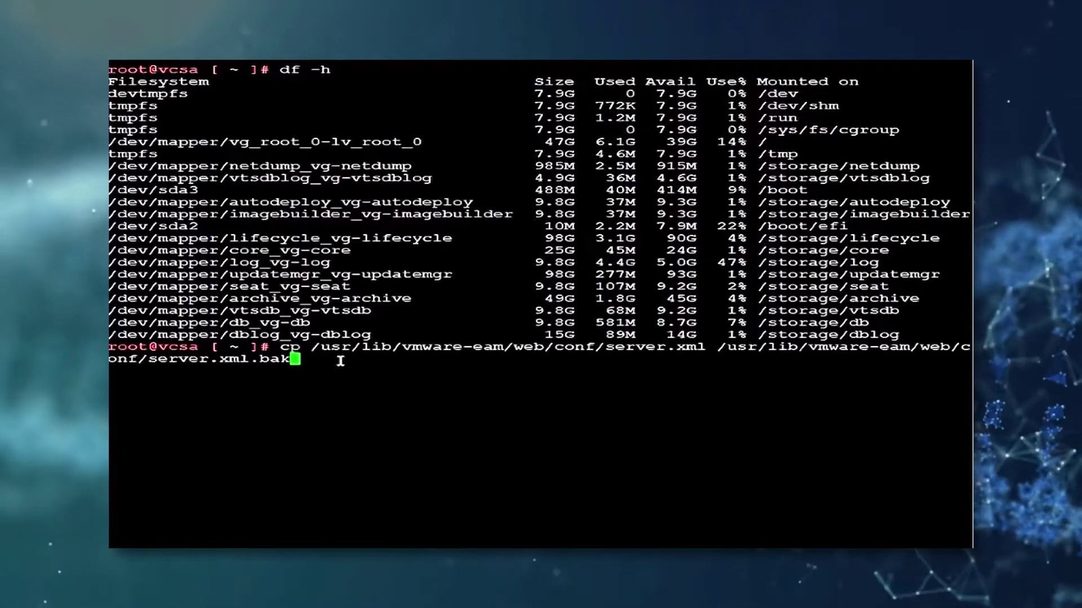
key("BackSpace")
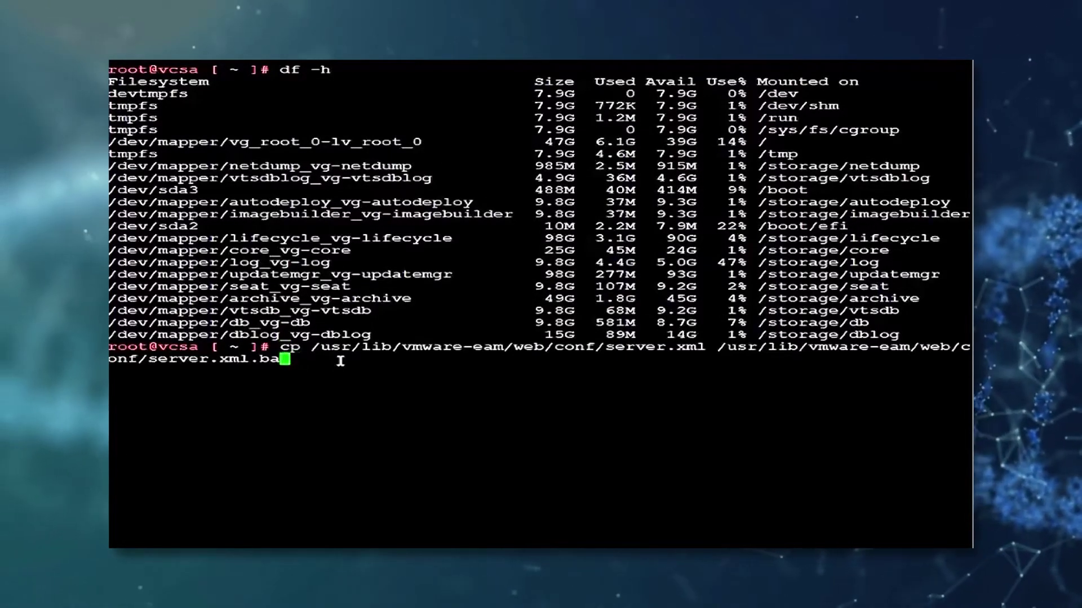
type("k")
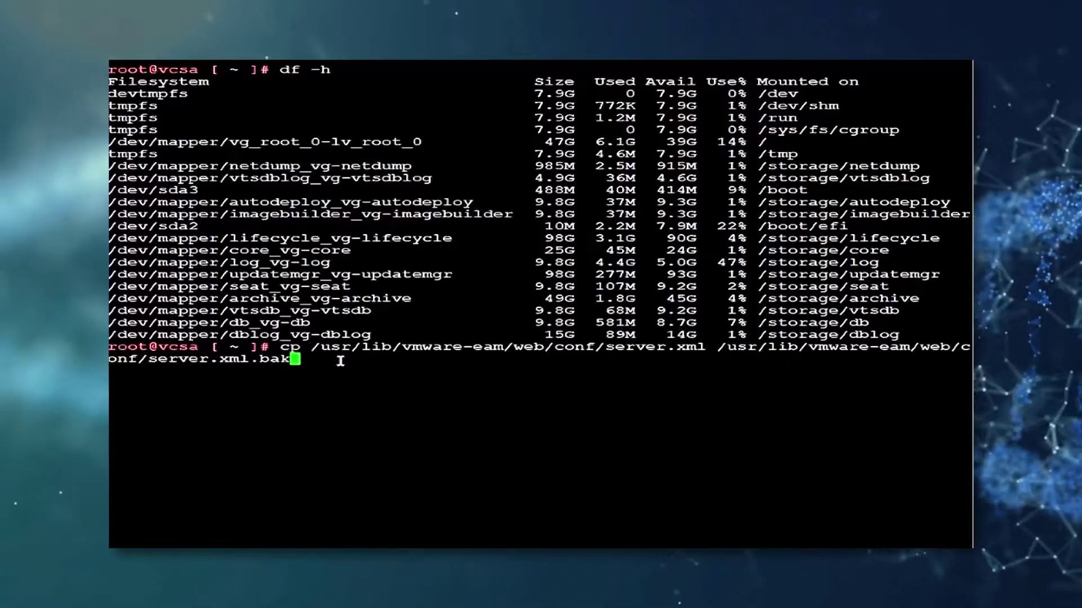
key("Return")
Change into /usr/lib/vmware-eam/web/conf and list it, showing server.xml and server.xml.bak.
type("cd")
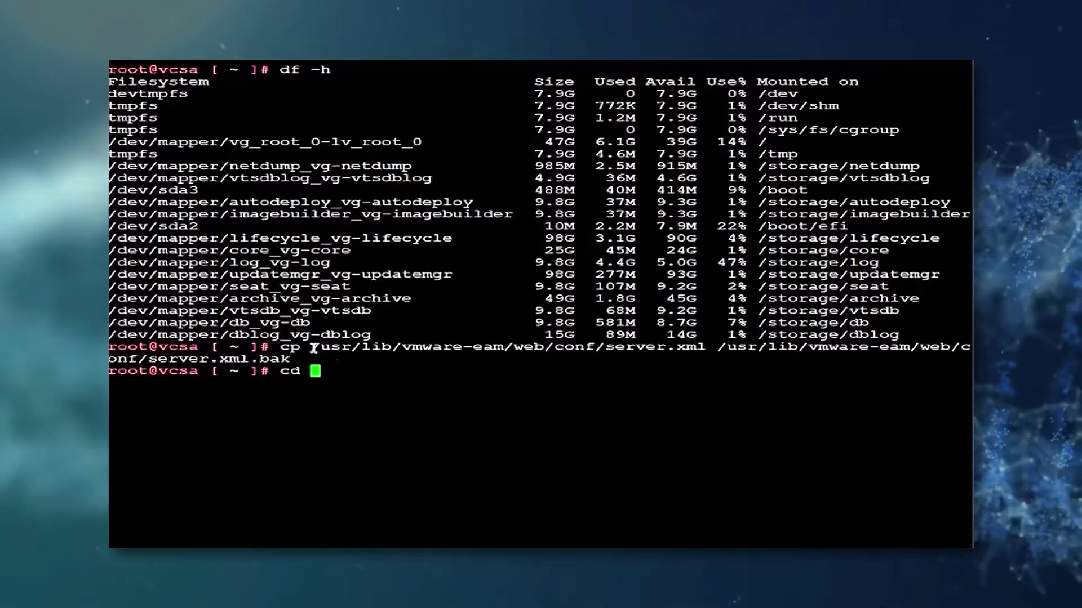
left_click_drag(315, 347, 705, 348)
right_click(507, 350)
key("BackSpace")
key("BackSpace")
key("BackSpace")
key("BackSpace")
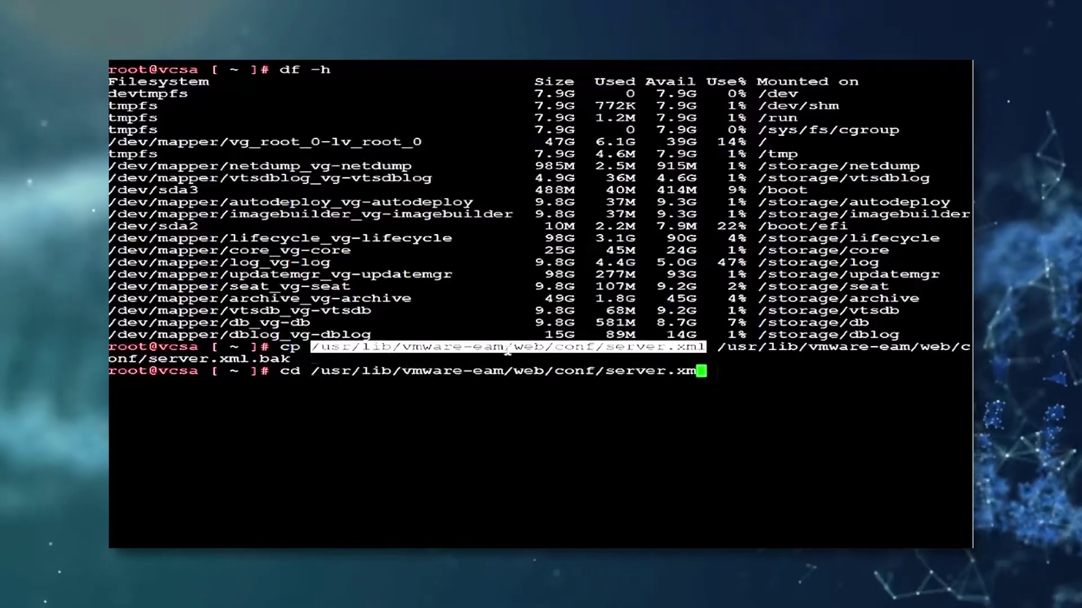
key("BackSpace")
key("BackSpace")
key("BackSpace")
key("BackSpace")
key("BackSpace")
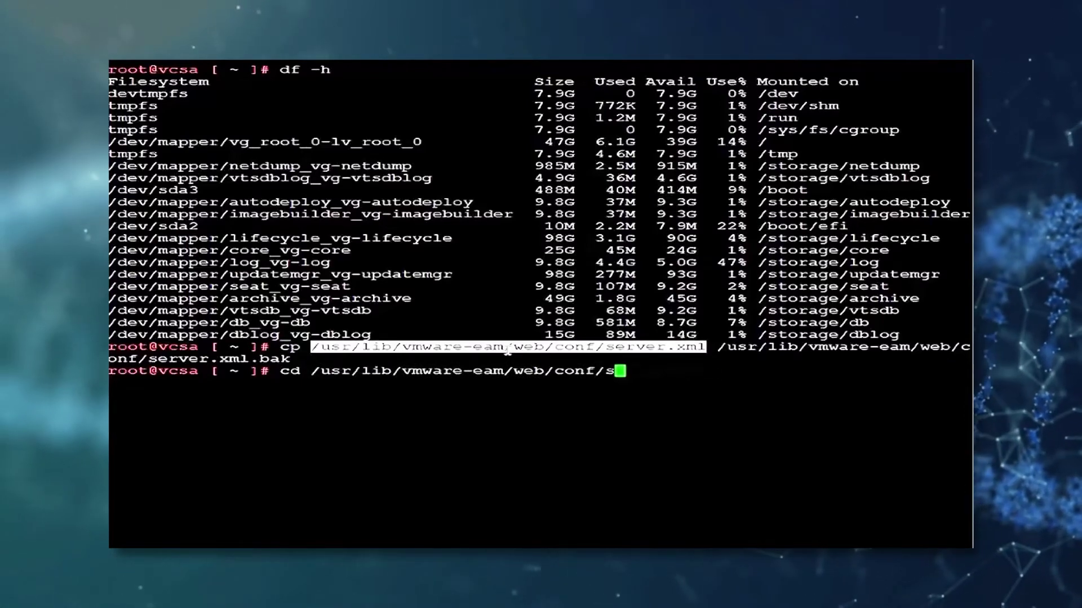
key("BackSpace")
key("Return")
type("ls")
key("Return")
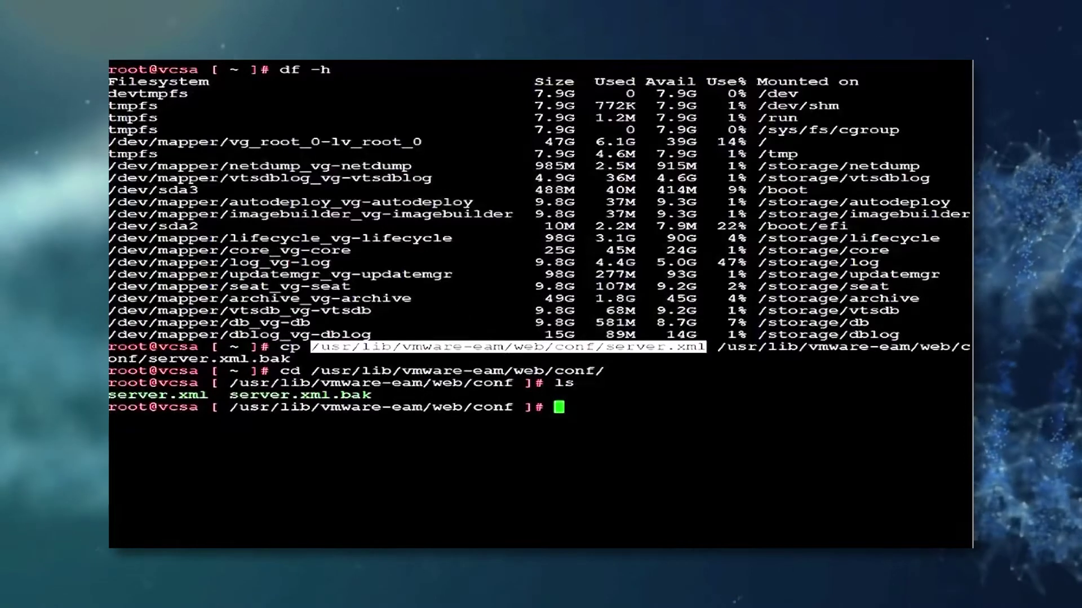
left_click(526, 421)
type("vi")
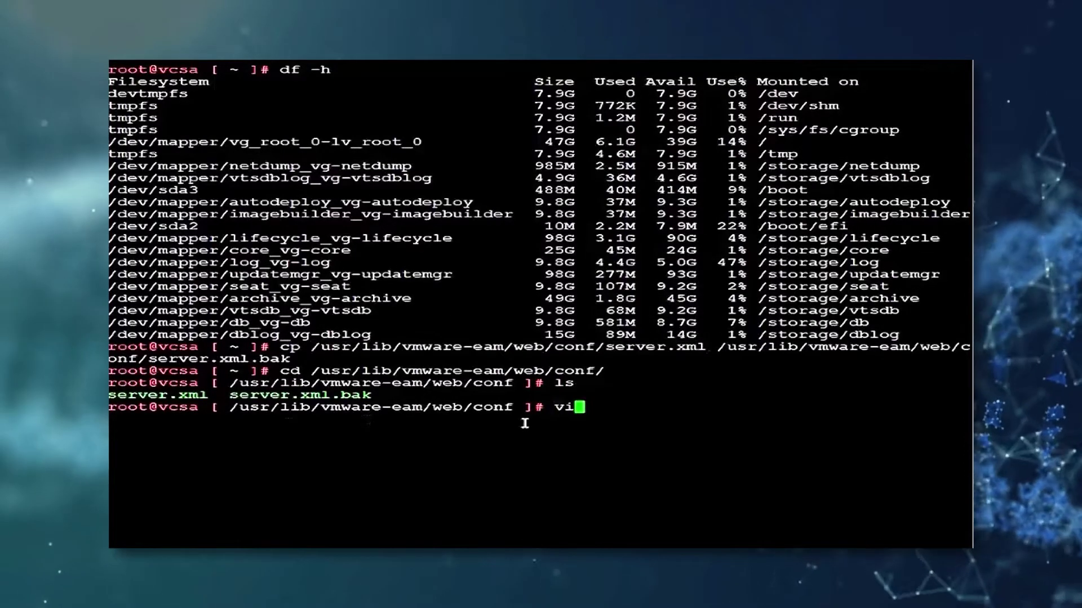
Open server.xml in vi and move down to line 30 in the AccessLogValve block.
double_click(168, 396)
right_click(647, 357)
key("Return")
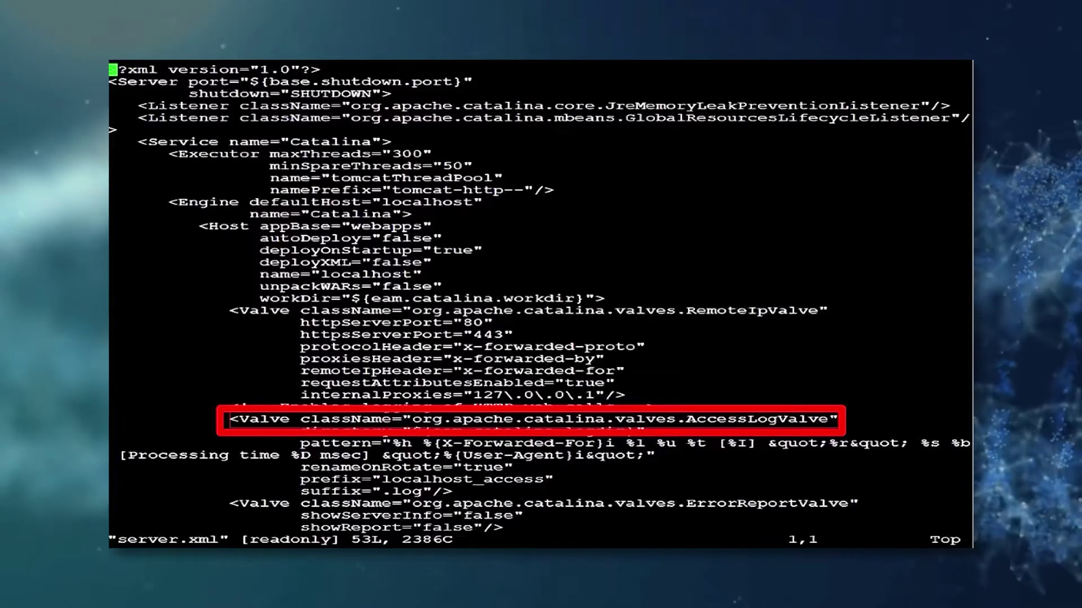
key("Down")
key("Down")
key("Down")
key("Down")
key("Down")
key("Down")
key("Down")
key("Down")
key("Down")
key("Down")
key("Down")
key("Down")
key("Down")
key("Down")
key("Down")
key("Down")
key("Down")
key("Down")
key("Down")
key("Down")
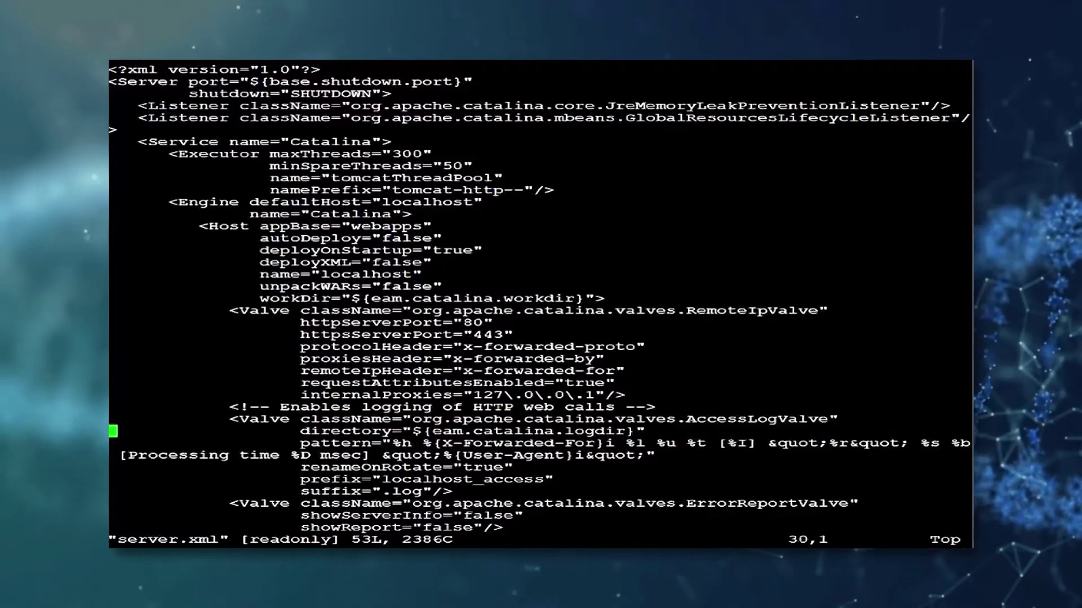
Add maxDays="30" to the AccessLogValve entry in server.xml and save it with :wq!
key("i")
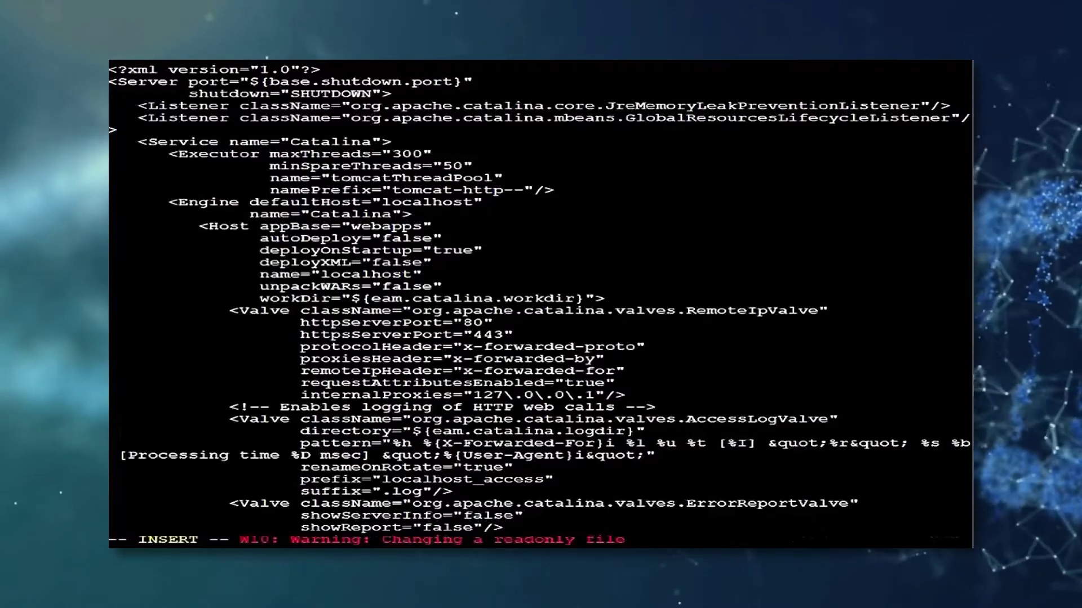
right_click(533, 387)
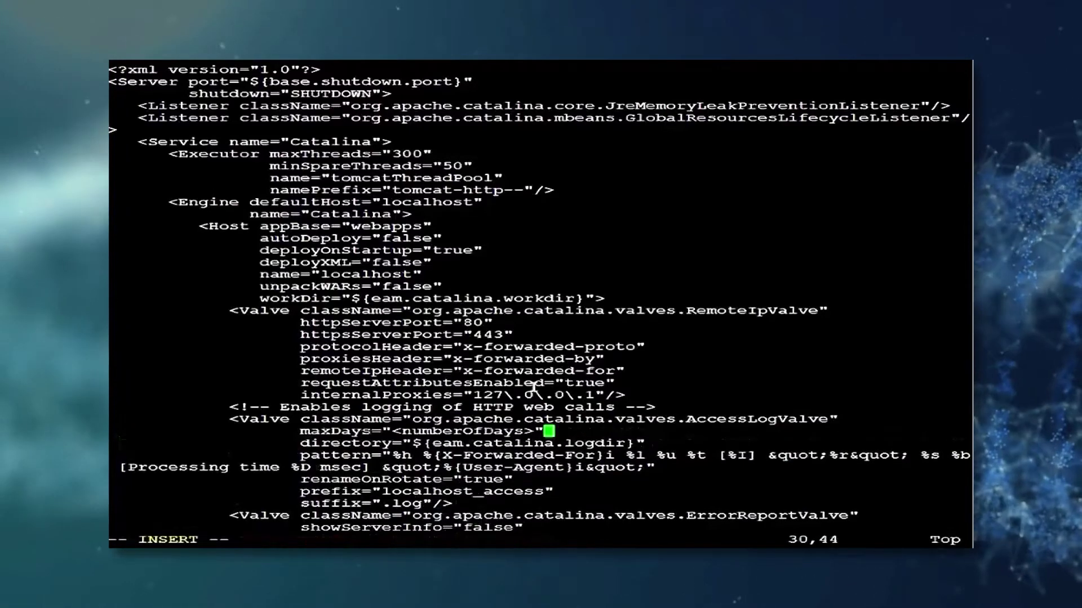
key("BackSpace")
key("BackSpace")
key("BackSpace")
key("BackSpace")
key("BackSpace")
key("BackSpace")
key("BackSpace")
key("BackSpace")
key("BackSpace")
key("BackSpace")
key("BackSpace")
key("BackSpace")
key("BackSpace")
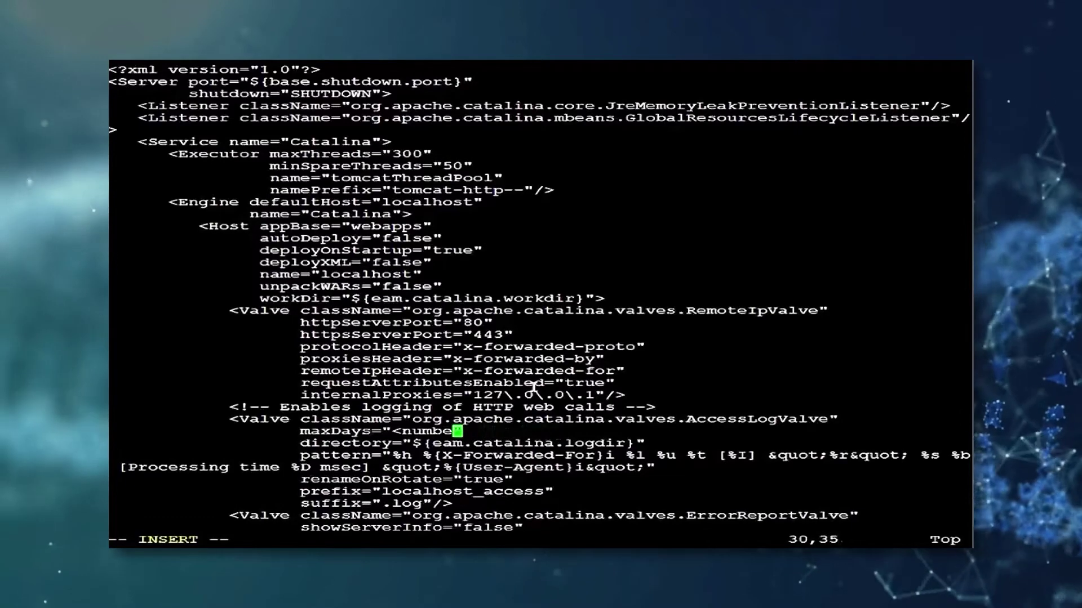
key("BackSpace")
key("BackSpace")
type("30")
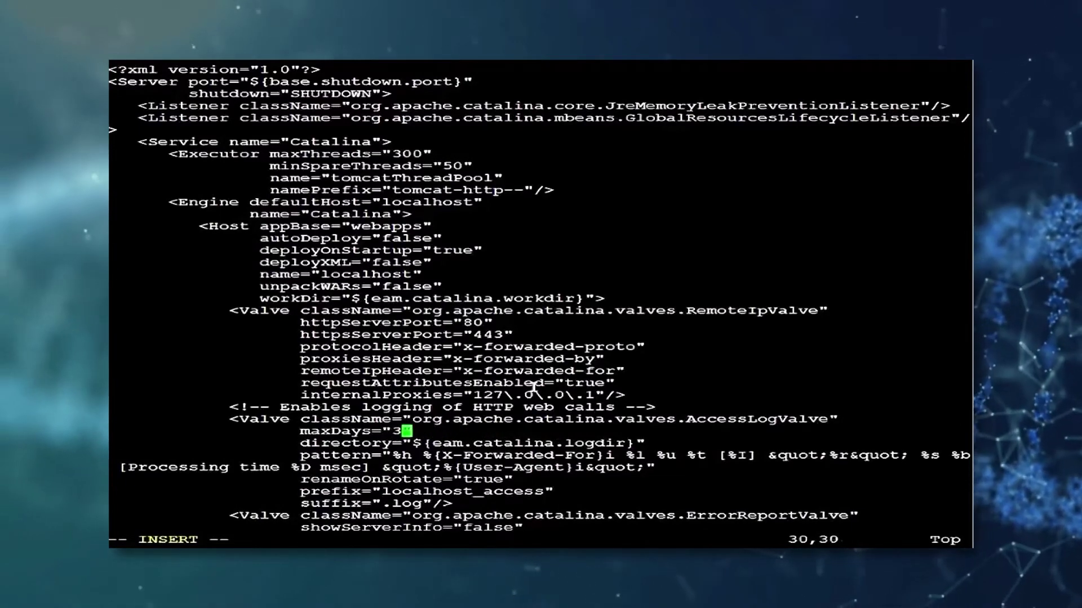
type("\"")
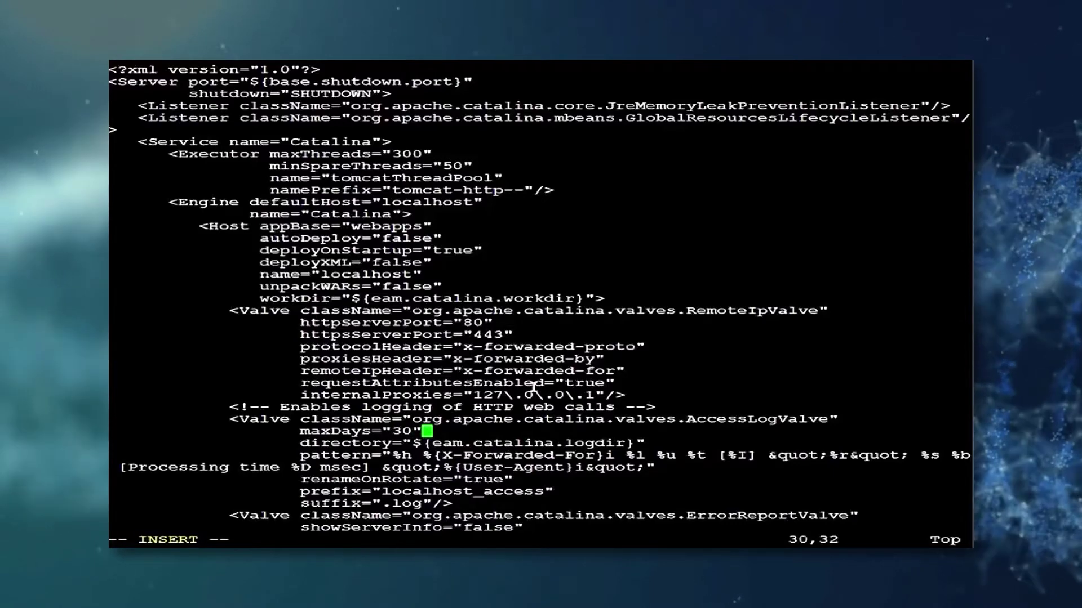
key("Down")
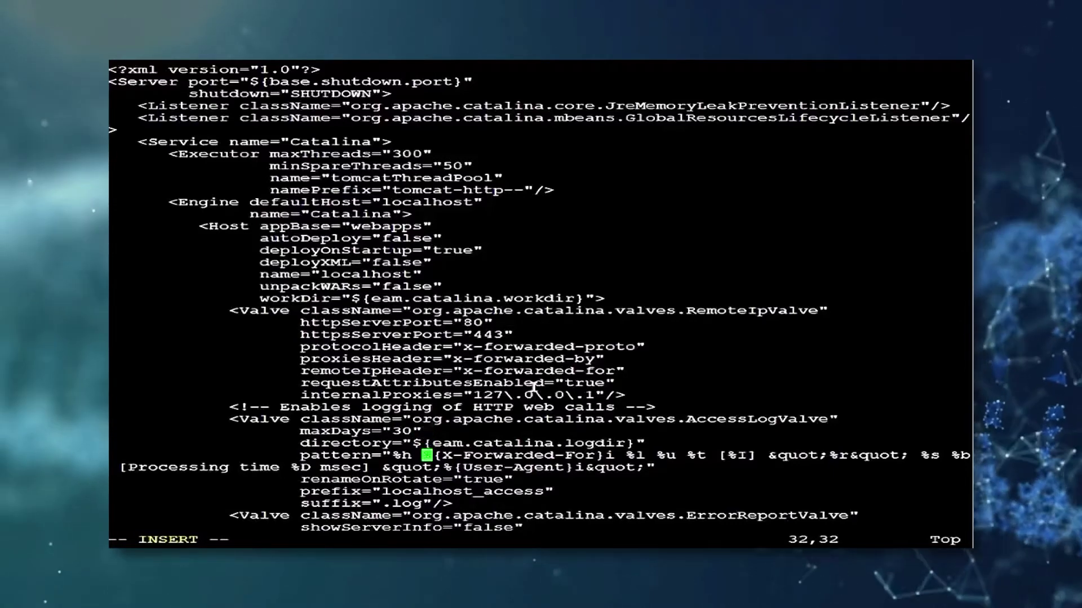
key("Escape")
key("Down")
key("Down")
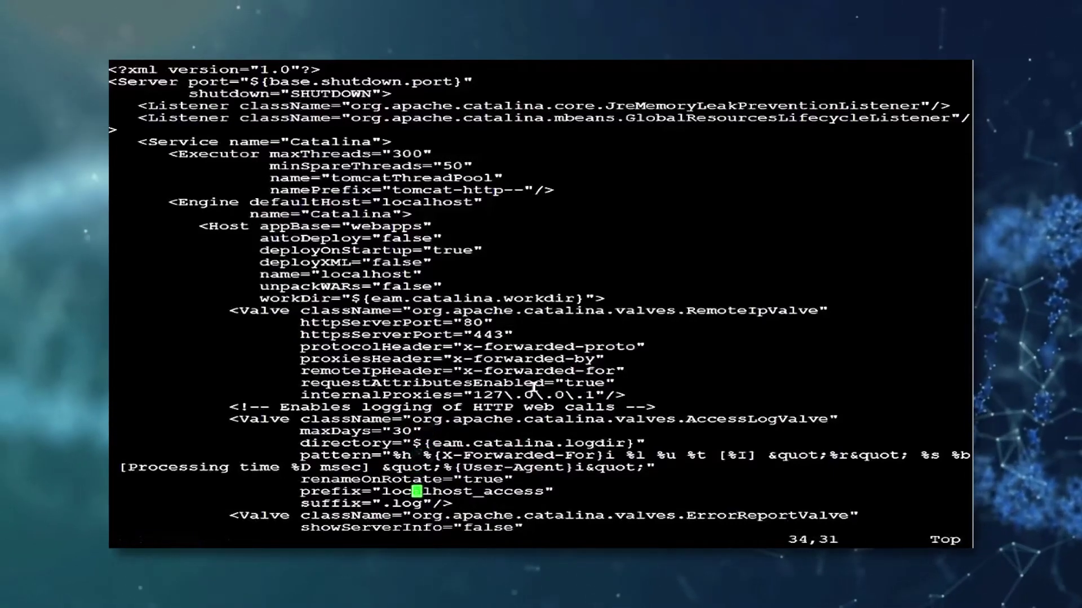
key("Down")
key("Down")
key("Down")
key("Down")
type(":")
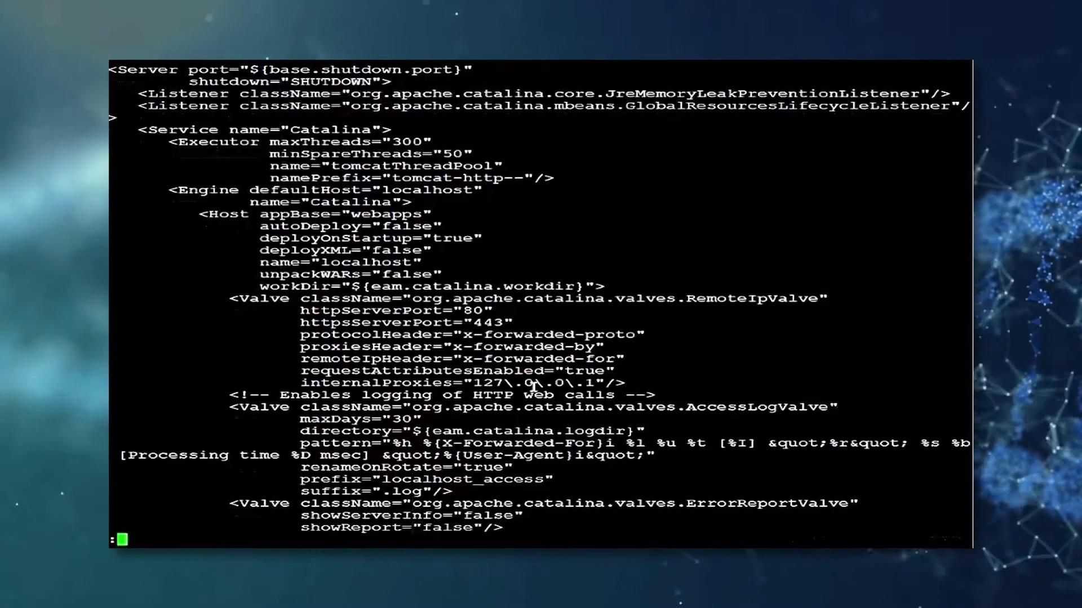
type("wq!")
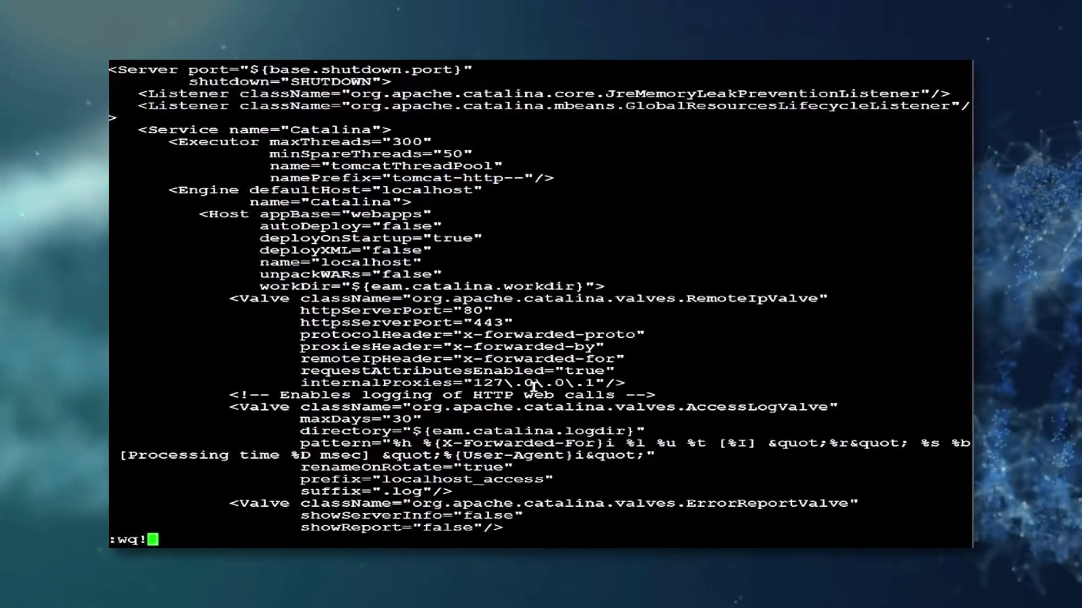
key("Return")
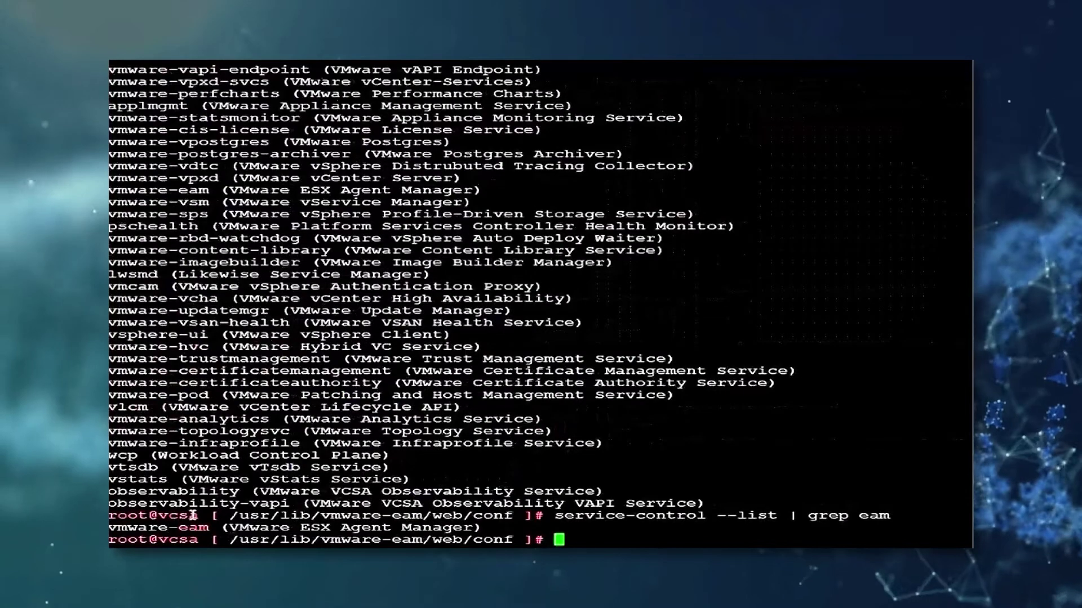
Restart the EAM service with service-control --restart vmware-eam.
double_click(158, 528)
key("ctrl+c")
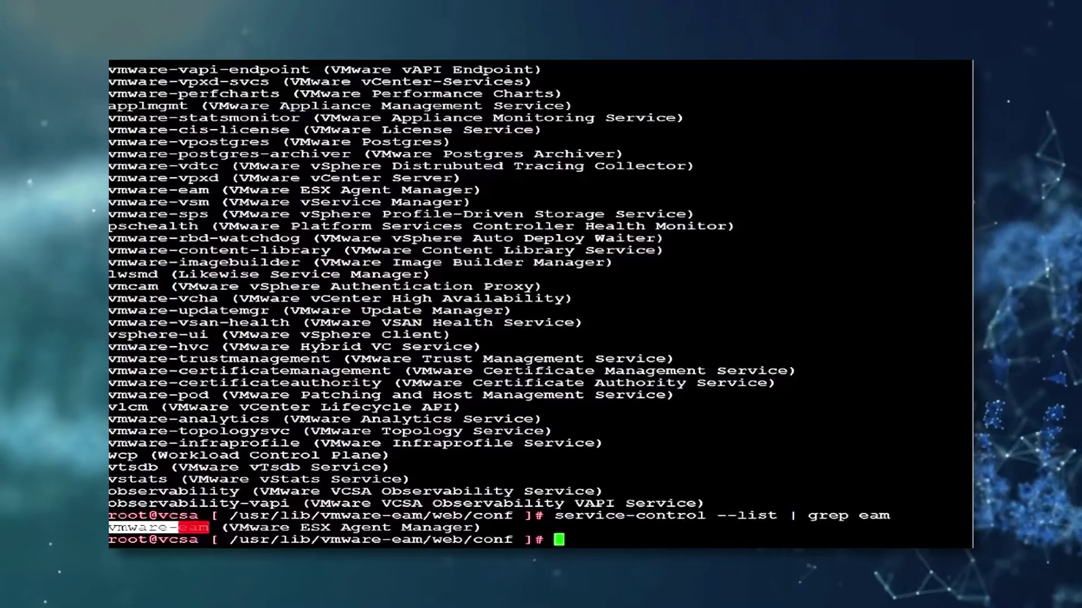
type("service-control --")
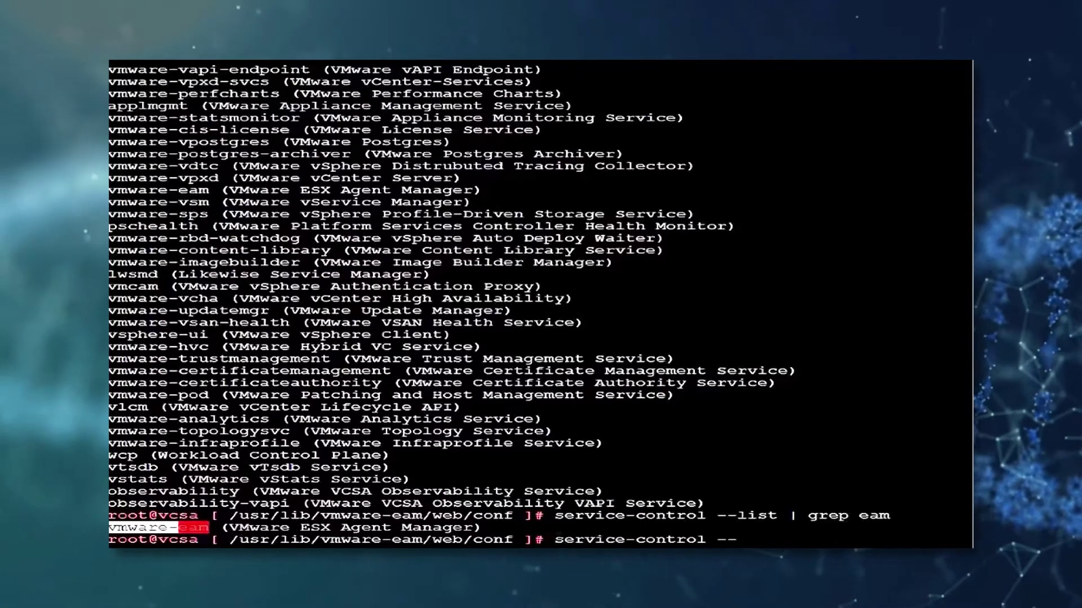
type("res")
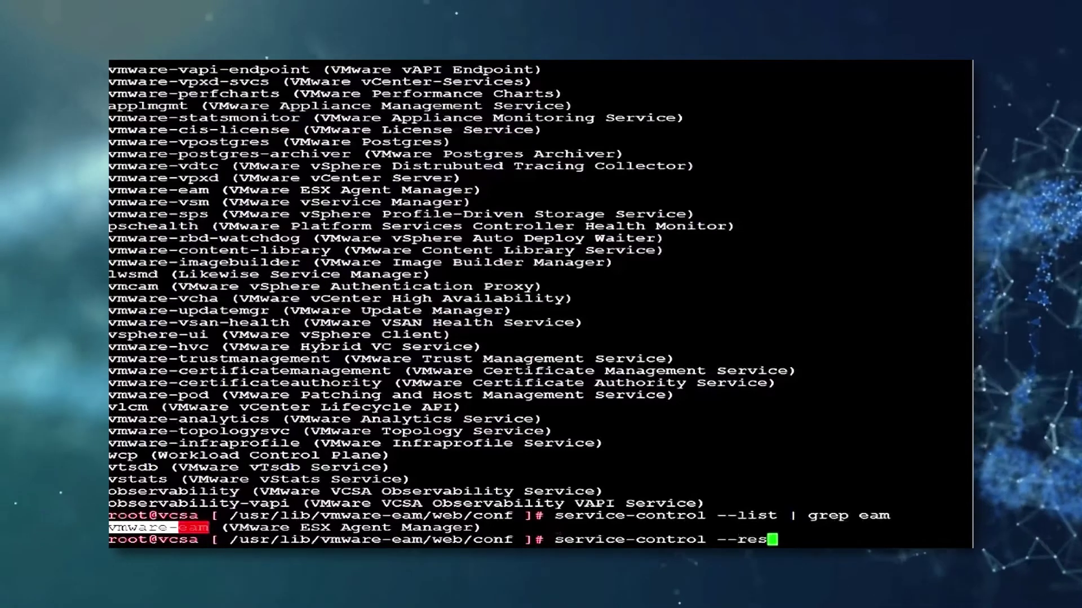
type("tart")
right_click(405, 325)
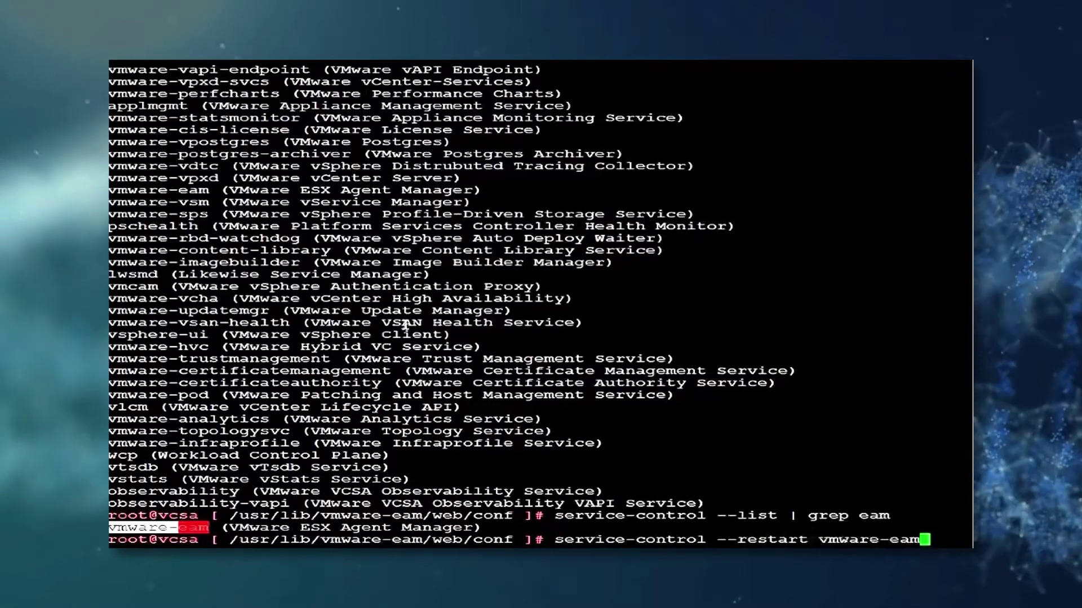
key("Return")
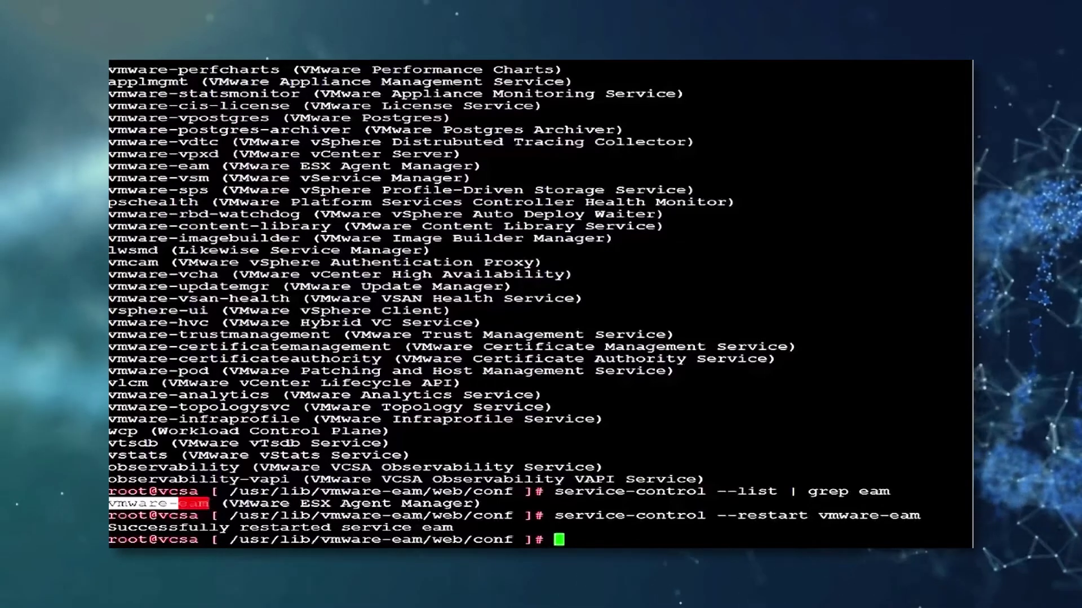
Copy vmware-services-vmware-postgres-archiver.conf to a backup with a .bak suffix.
right_click(476, 376)
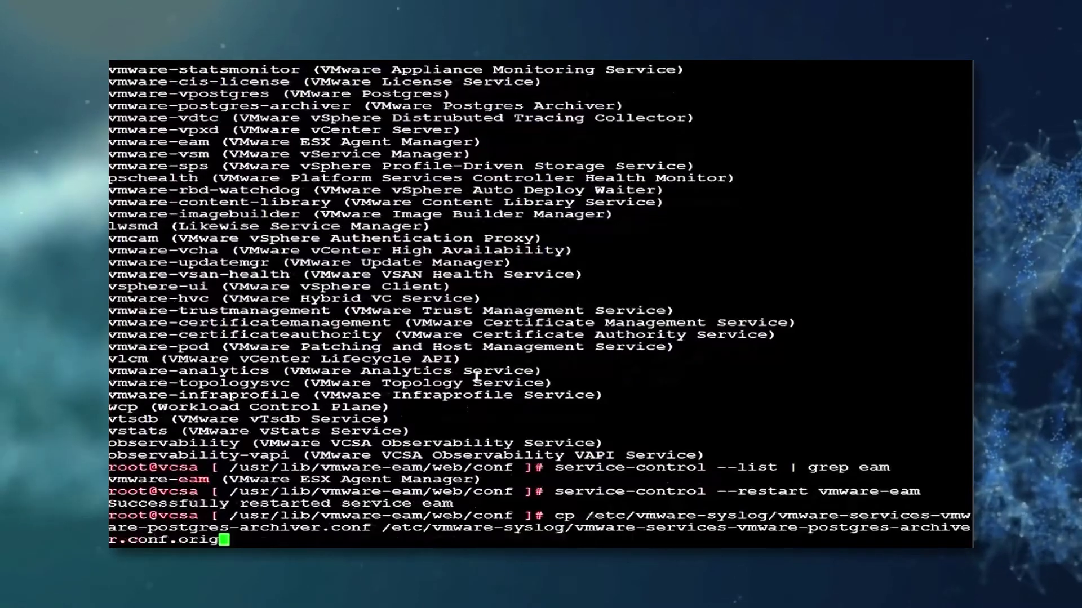
key("BackSpace")
key("BackSpace")
key("BackSpace")
key("BackSpace")
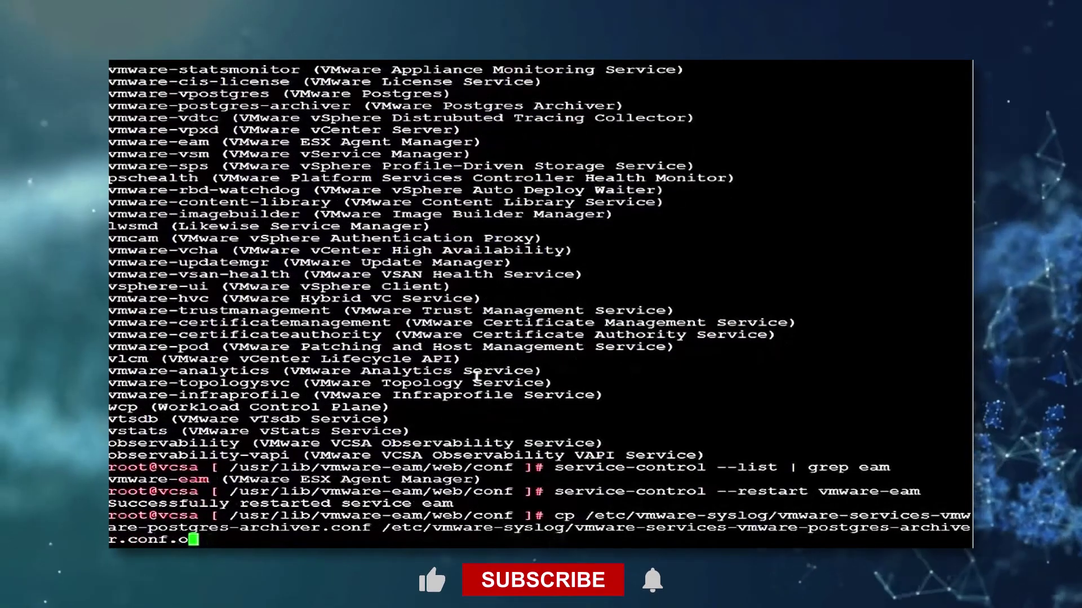
type("bak")
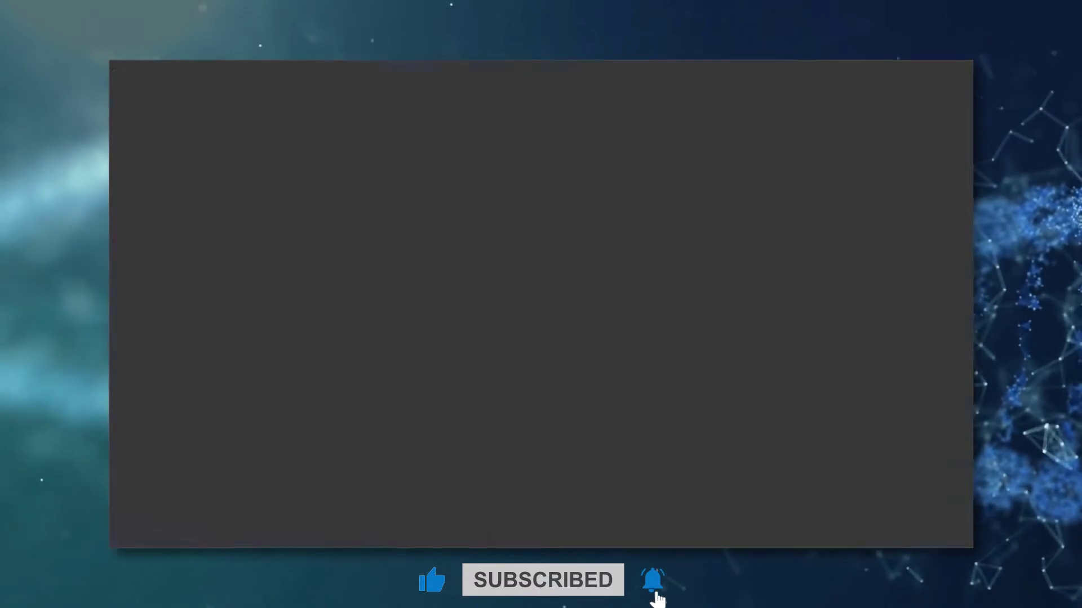
key("Return")
Enter a vi command for the postgres-archiver config path.
left_click_drag(586, 503, 370, 515)
key("ctrl+c")
type("vi")
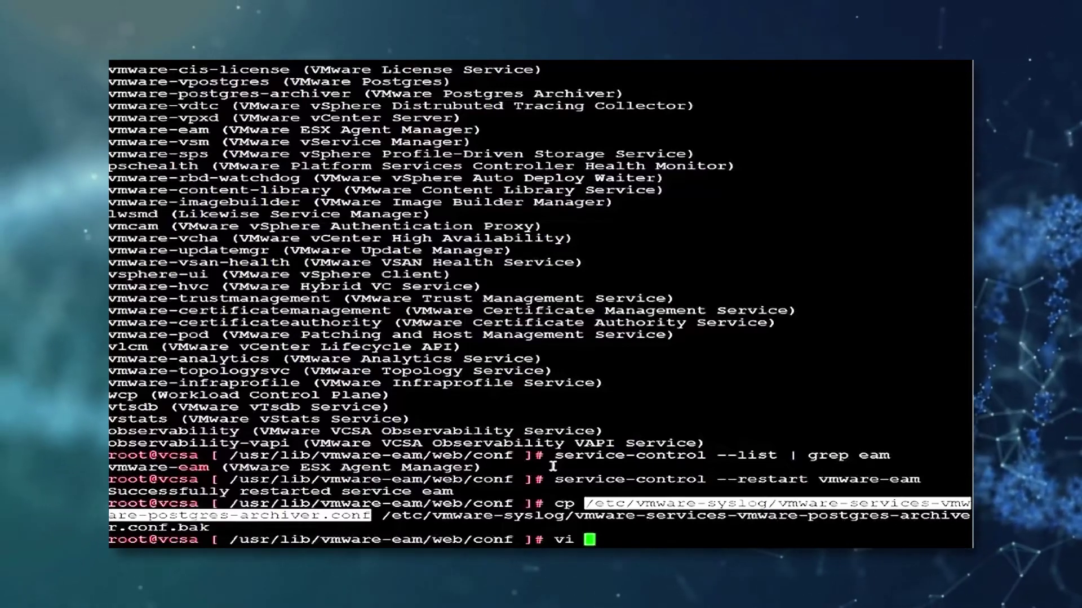
right_click(552, 464)
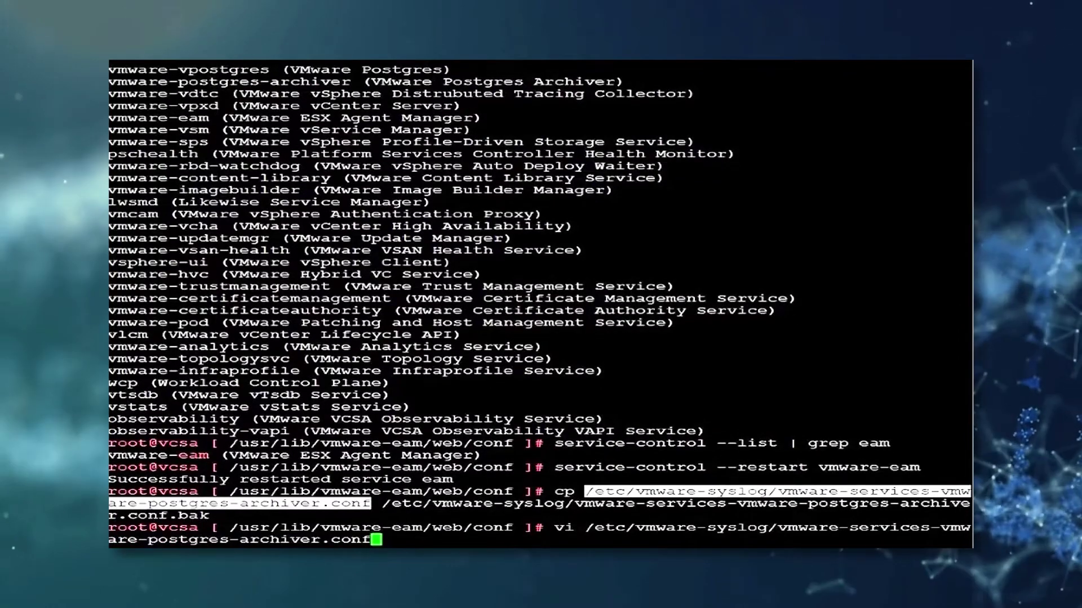
Prefix the File, Tag, Severity and Facility lines of the imfile block with #, then add a blank line.
key("Return")
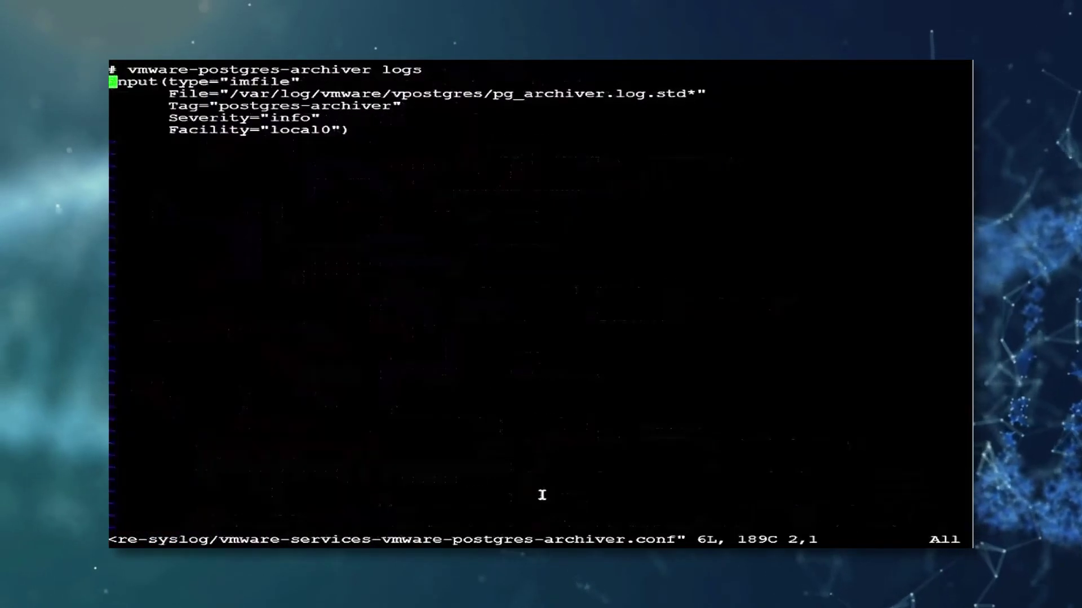
key("numbersign")
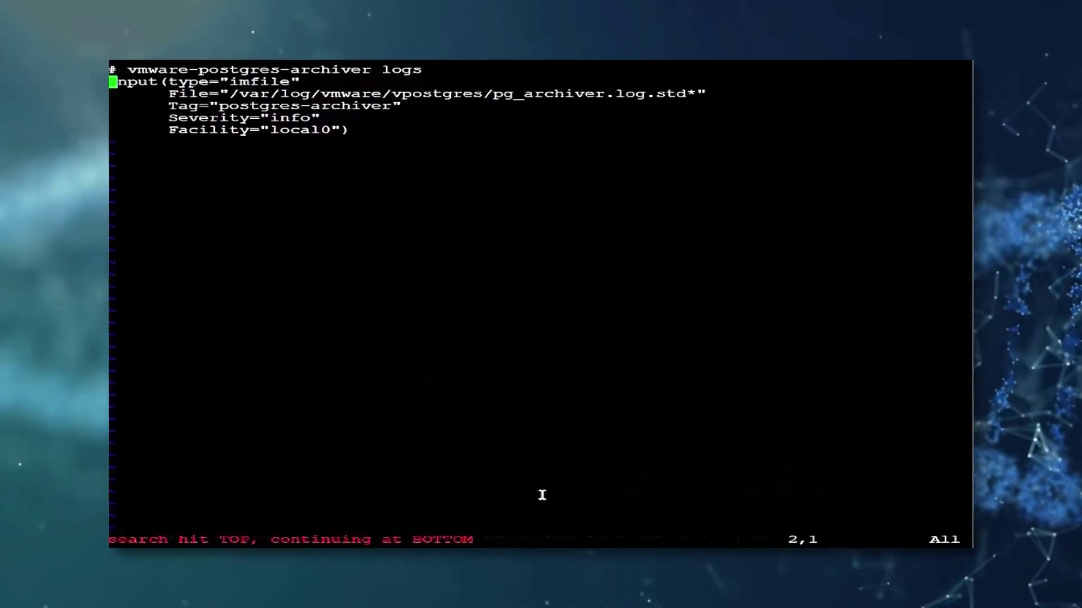
type("i")
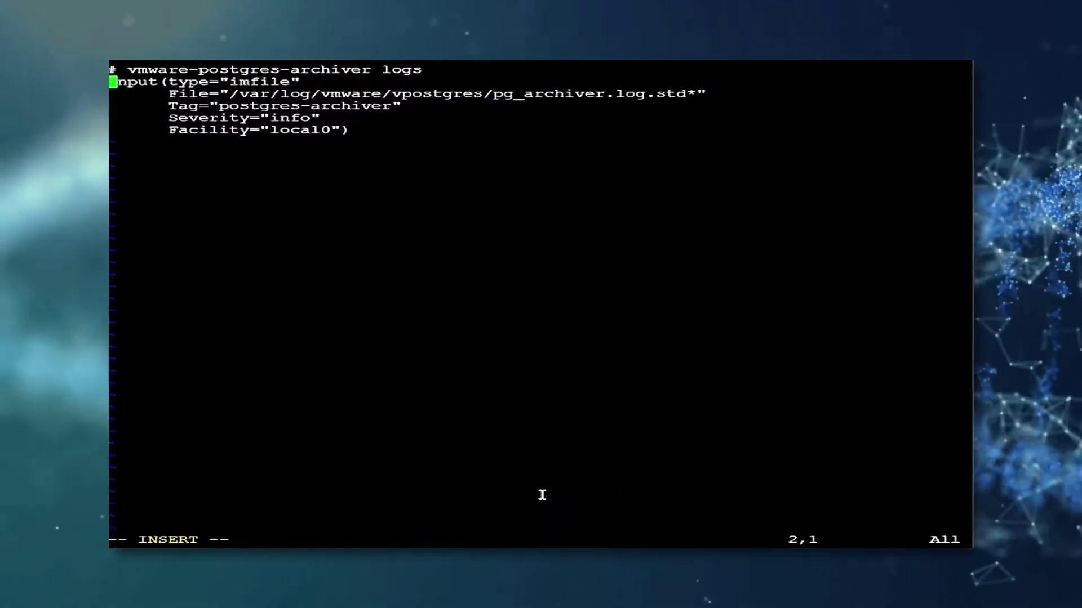
type("#")
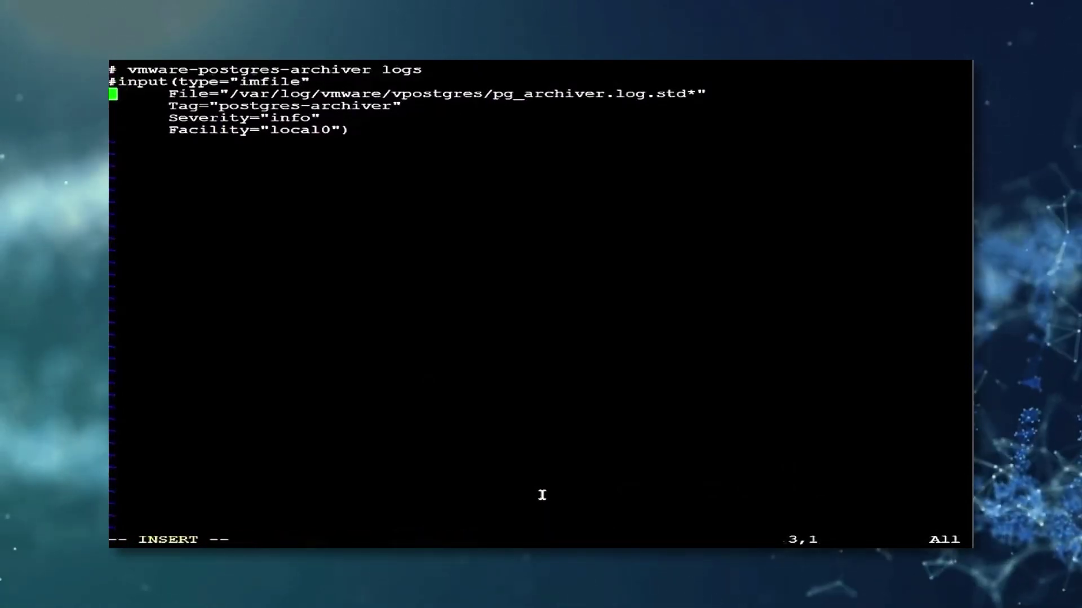
type("#")
key("Left")
key("Down")
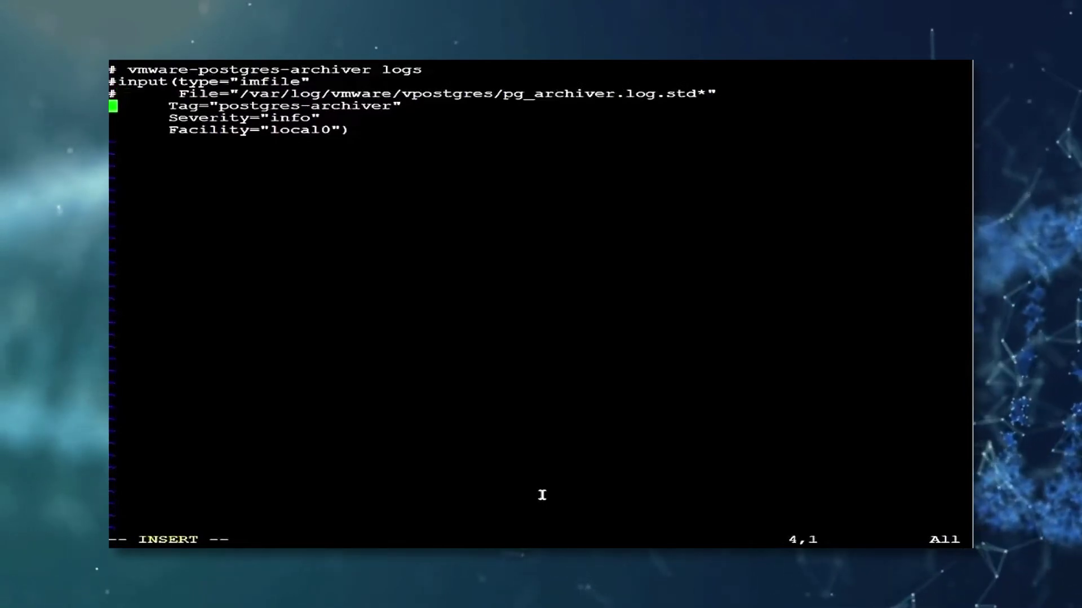
type("#      ")
type("#")
key("Left")
key("Down")
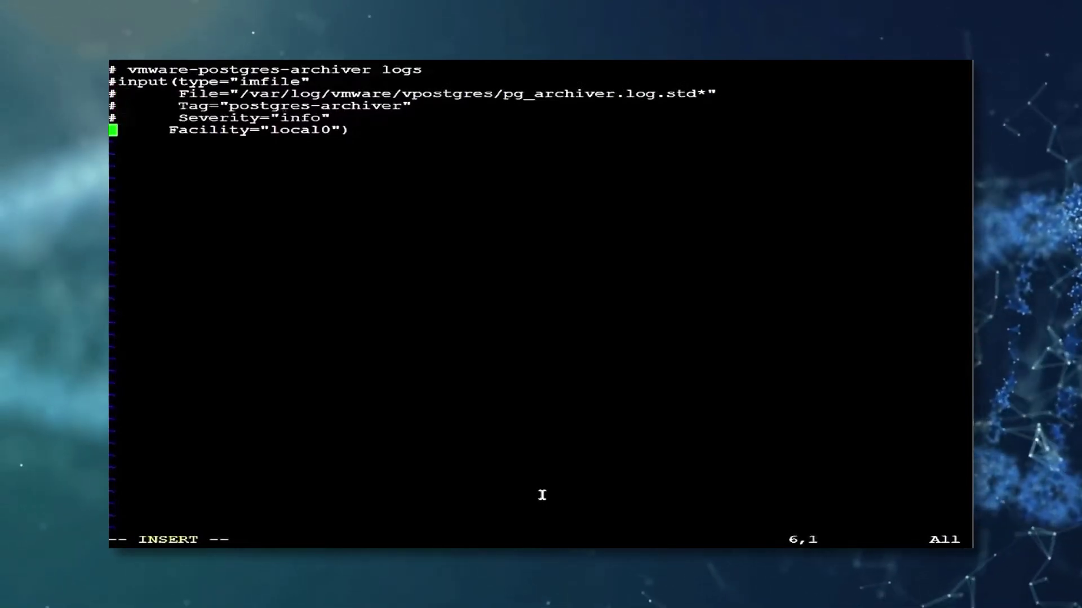
type("#")
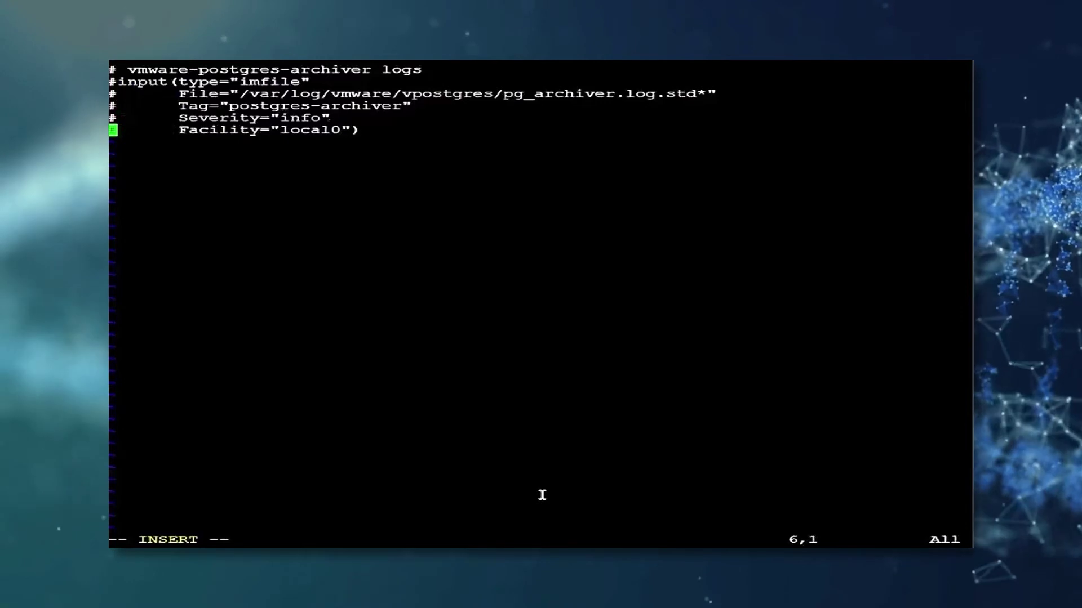
key("Right")
key("Right")
key("Right")
key("Right")
key("Right")
key("Right")
key("Right")
key("Right")
key("Right")
key("Right")
key("Right")
key("Right")
key("Right")
key("Right")
key("Right")
key("Right")
key("Right")
key("Right")
key("Right")
key("Right")
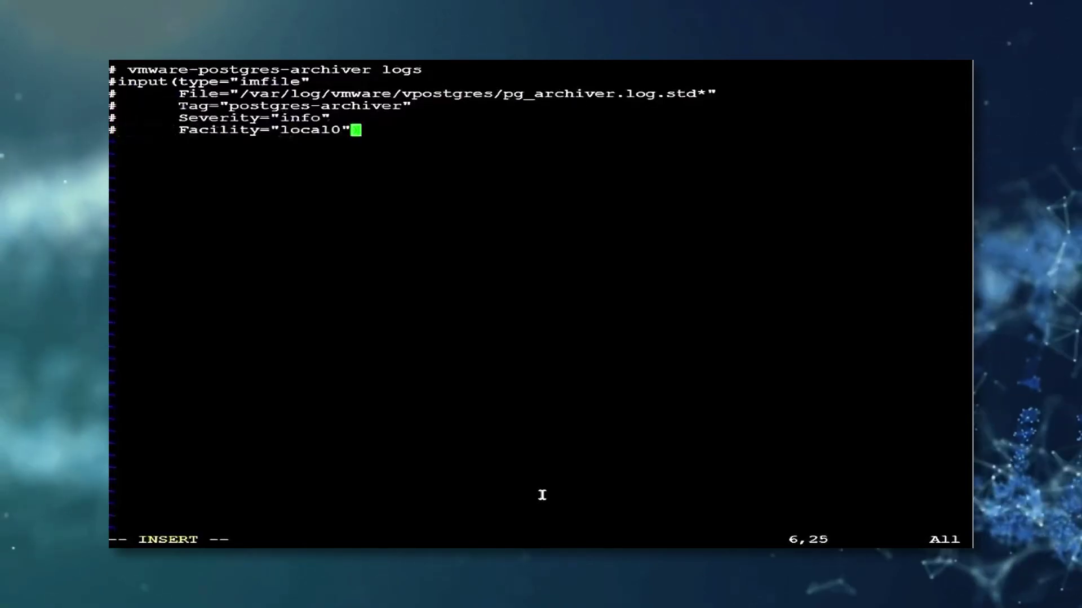
key("Return")
key("Return")
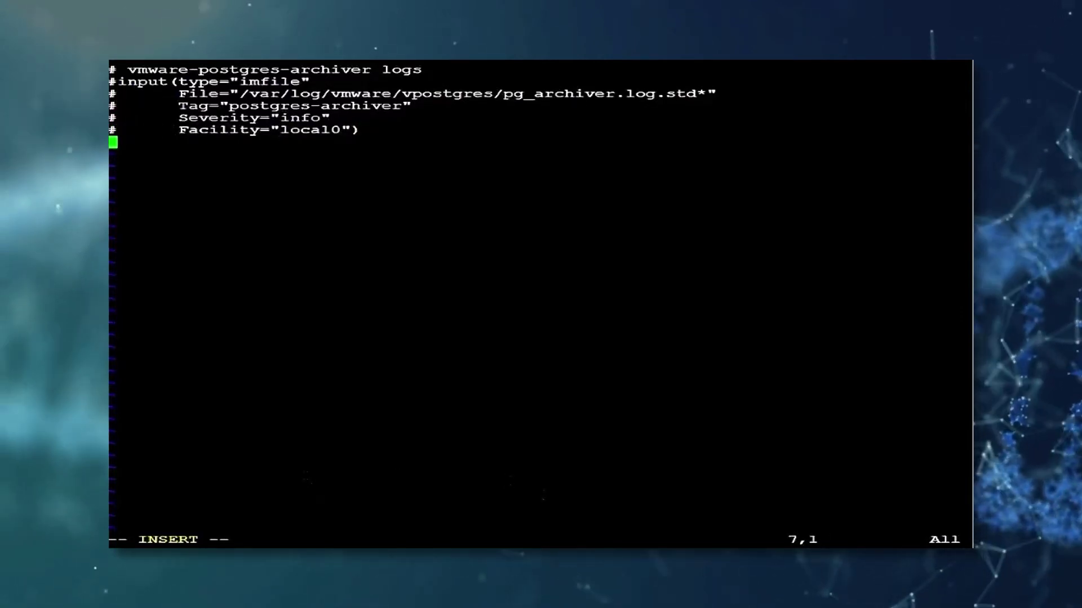
Paste the new stdout and stderr imfile inputs beneath a #==== separator line.
right_click(435, 186)
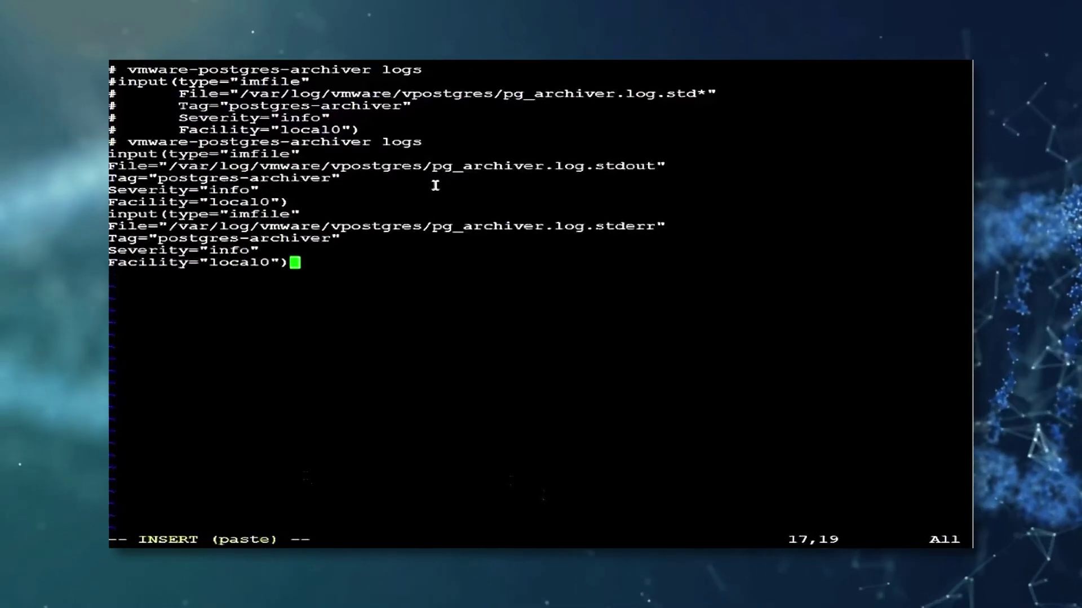
key("Up")
key("Up")
key("Up")
key("Up")
key("Up")
key("Up")
key("Up")
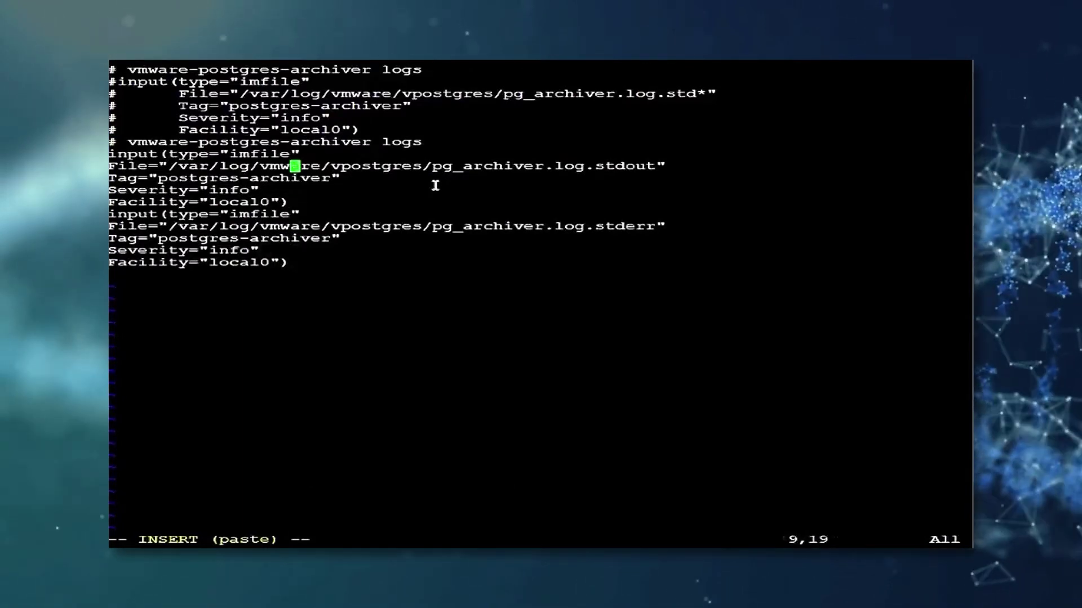
key("Left")
key("Left")
key("Left")
key("Left")
key("Left")
key("Left")
key("Left")
key("Left")
key("Left")
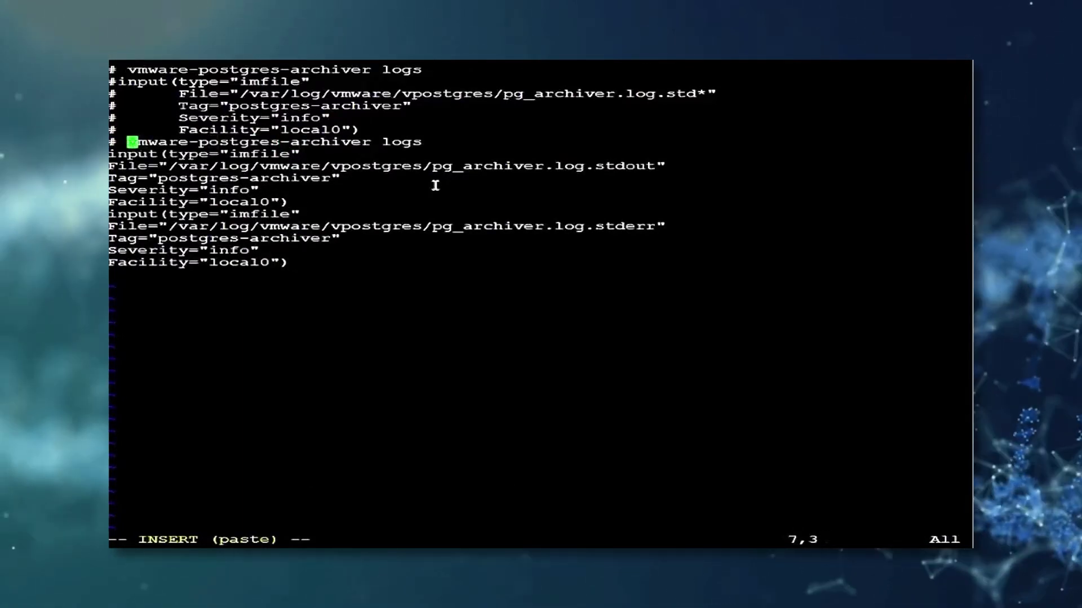
key("Left")
key("Return")
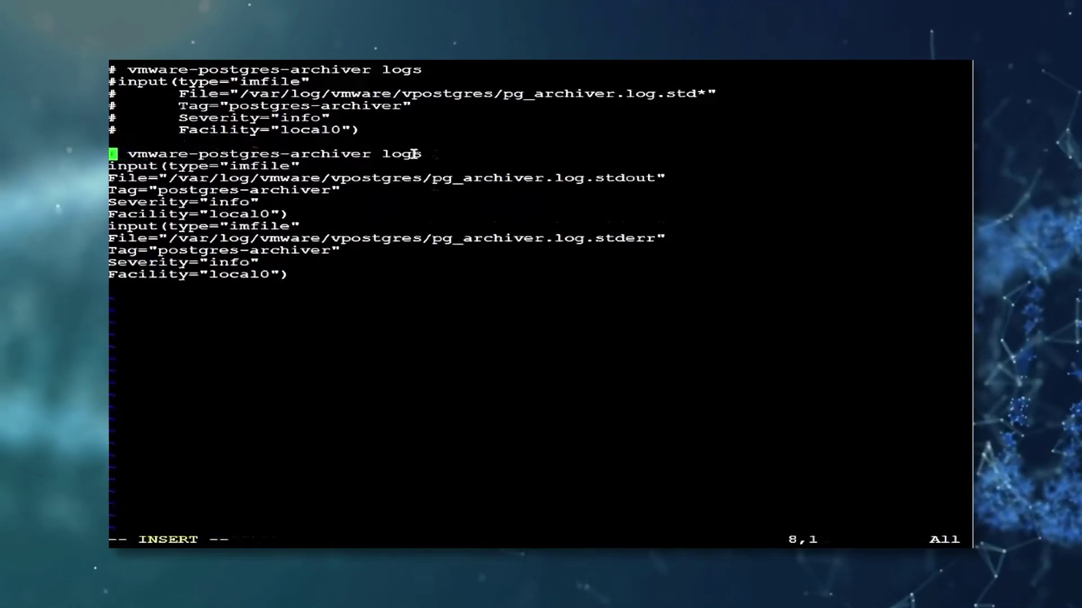
key("Up")
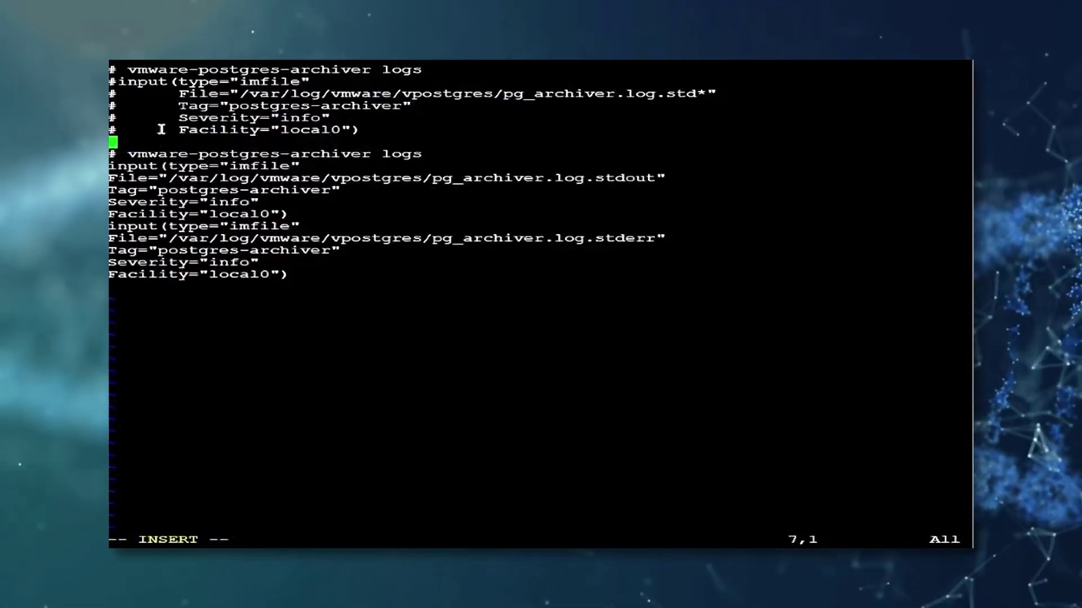
type("====================")
key("Left")
key("Left")
key("Left")
key("Left")
key("Left")
key("Left")
key("Left")
key("Left")
key("Left")
key("Left")
key("Left")
key("Left")
key("Left")
key("Left")
key("Left")
key("Left")
key("Left")
key("Left")
key("Left")
key("Left")
type("#========================")
Save the postgres-archiver config and exit vi with :wq!
key("ctrl+End")
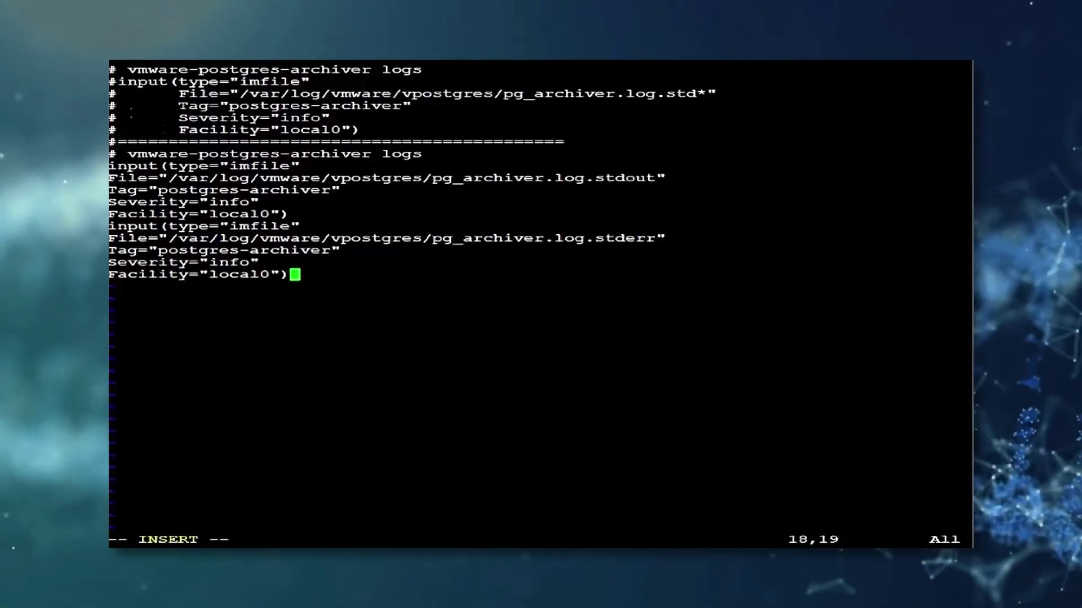
key("Escape")
type(":w")
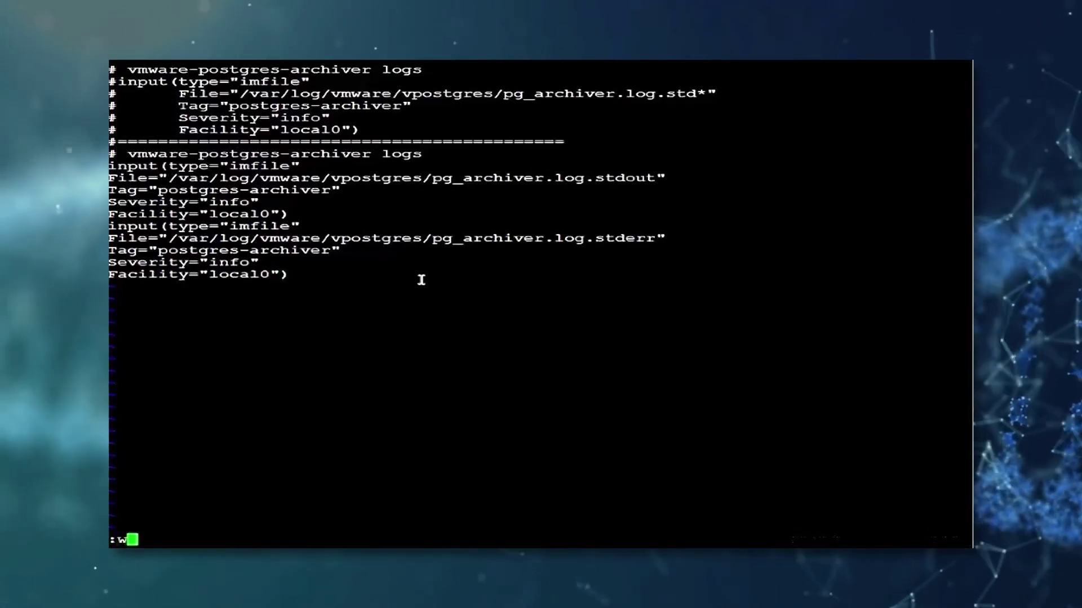
type("q!")
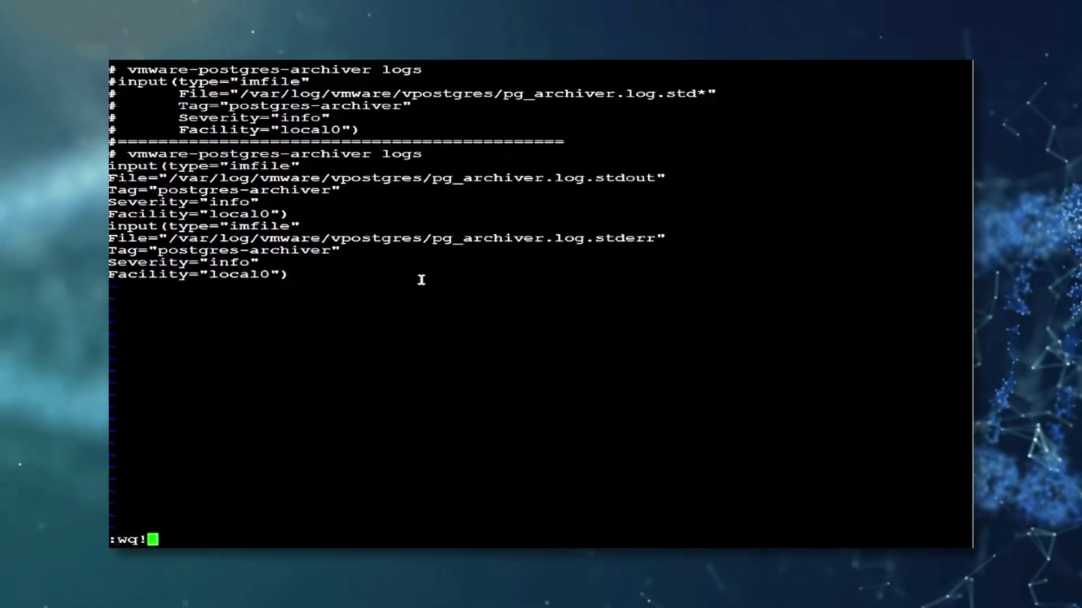
key("Return")
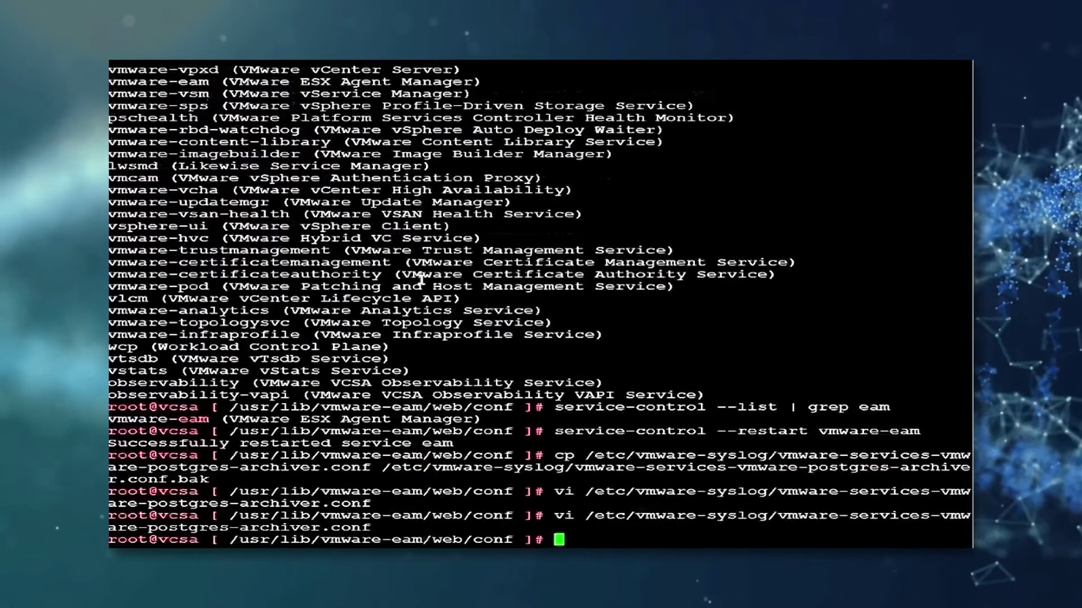
Print the postgres-archiver config with cat to check the new inputs.
type("cat")
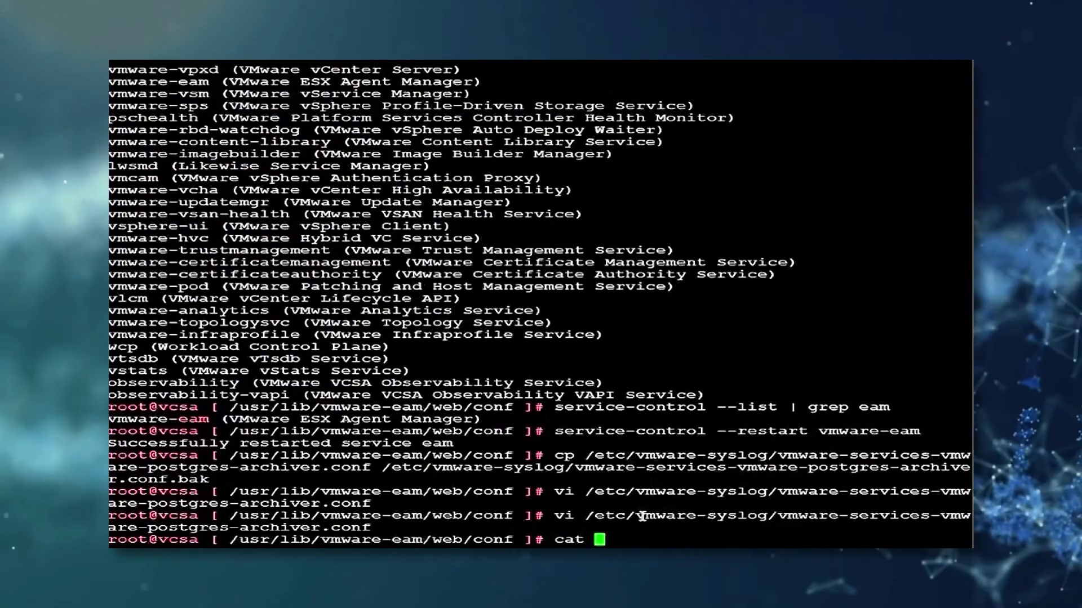
double_click(588, 515)
right_click(659, 501)
key("Return")
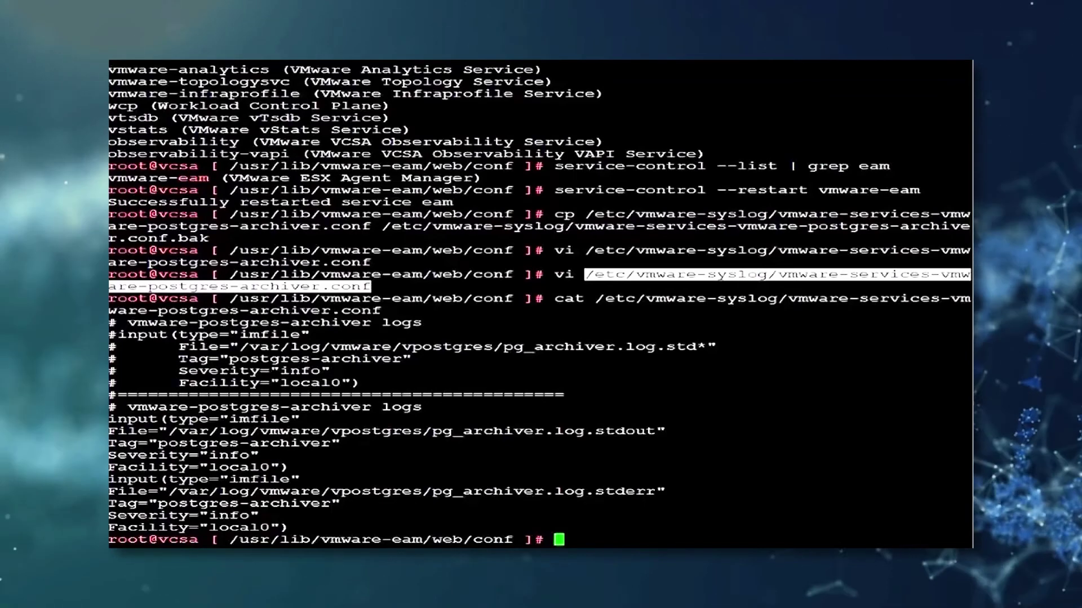
Restart rsyslog with systemctl restart rsyslog.
left_click(424, 419)
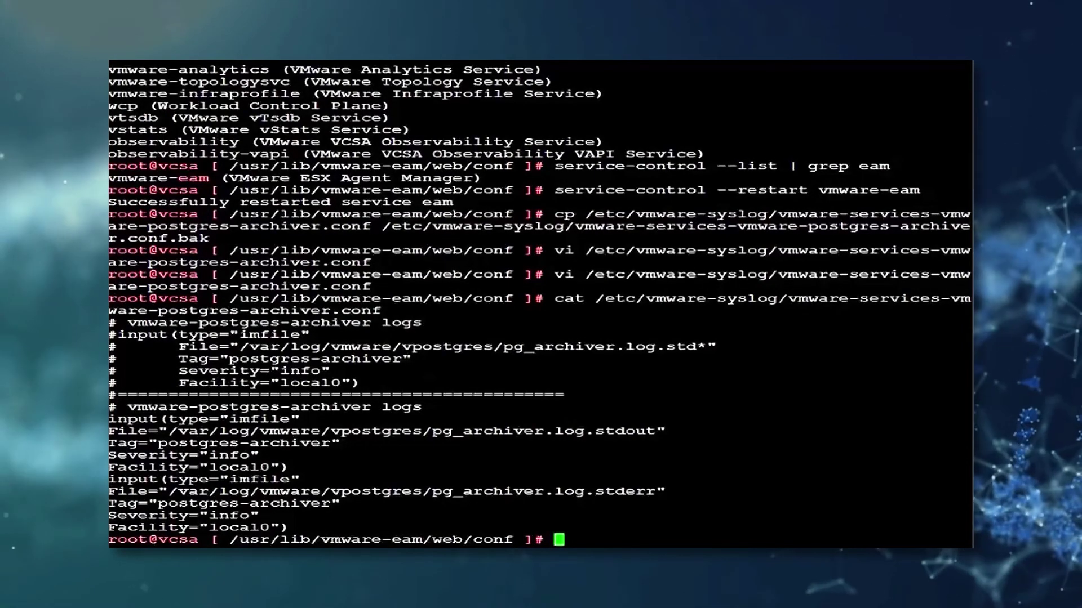
right_click(721, 351)
key("Return")
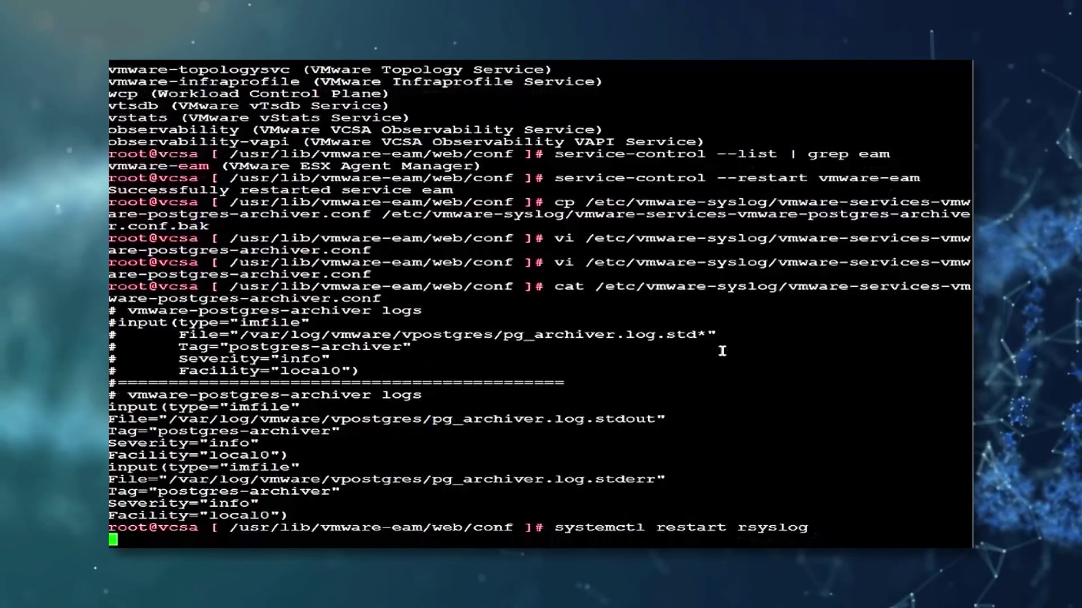